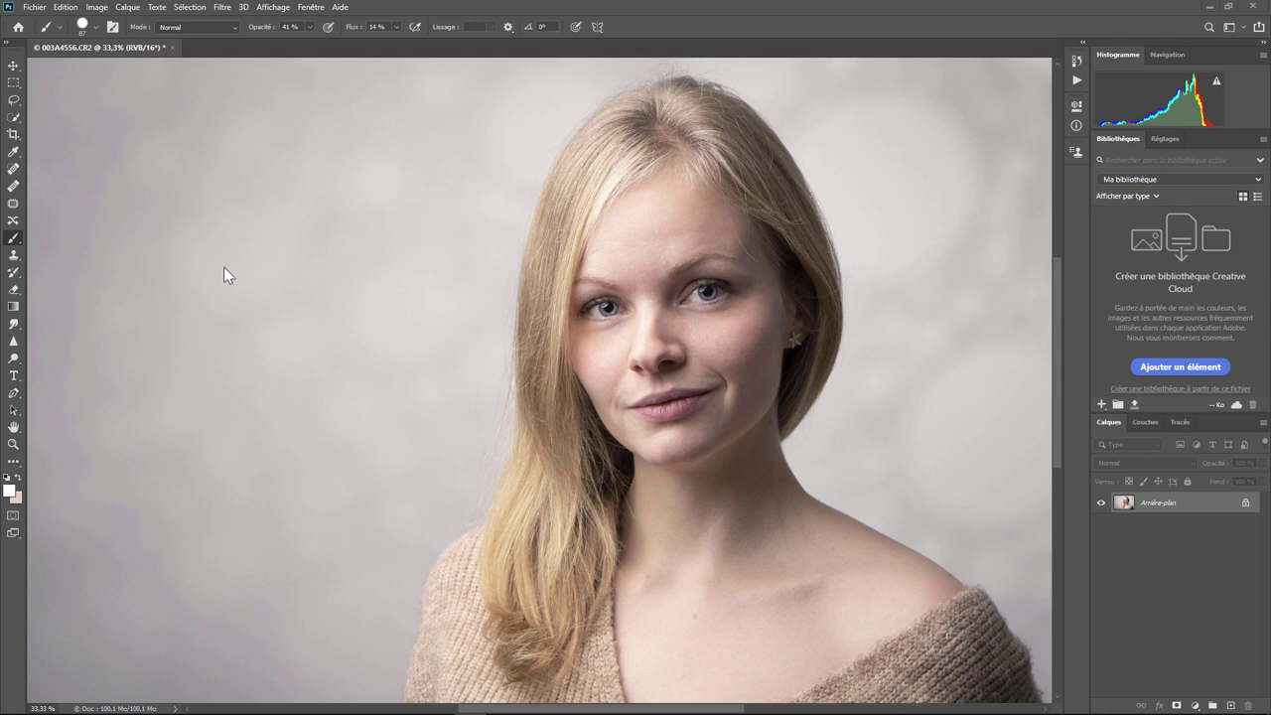
Switch from the Brush tool to the Gradient tool.
{"action": "left_click", "coordinate": [12, 255]}
{"action": "left_click", "coordinate": [13, 307]}
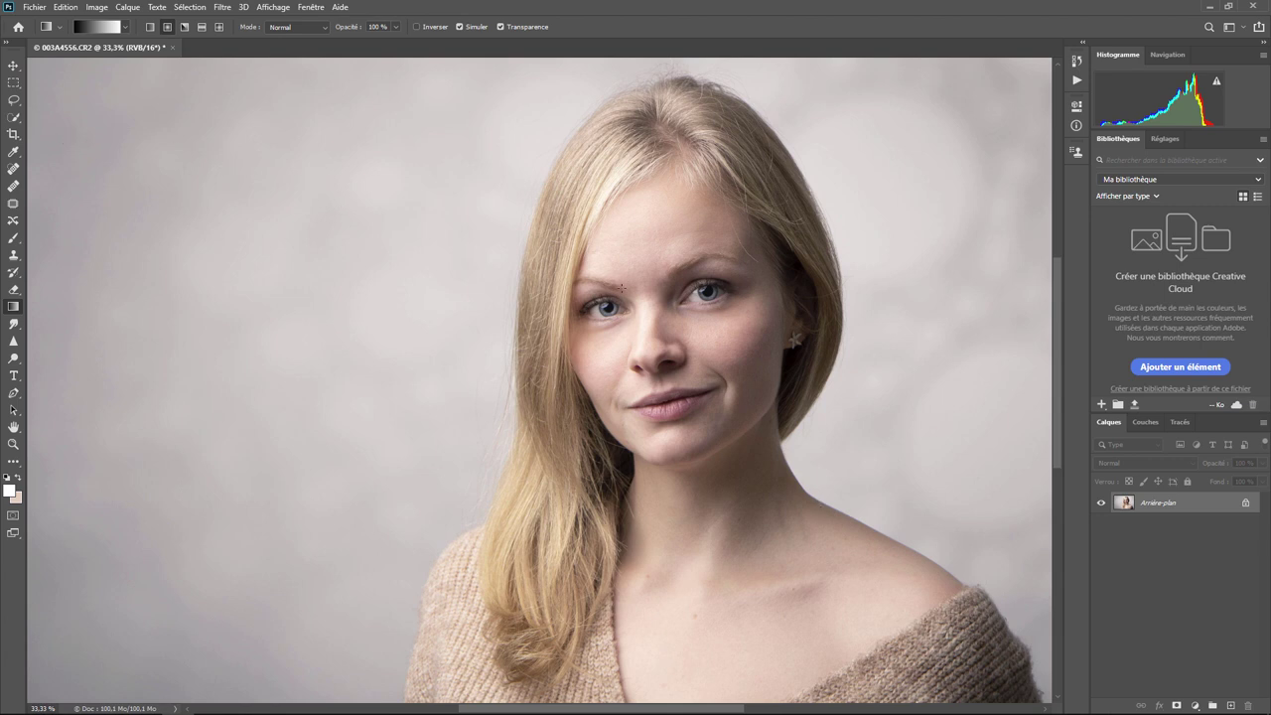
Add an Exposure adjustment layer at -1.14 and target its layer mask.
{"action": "left_click", "coordinate": [1194, 705]}
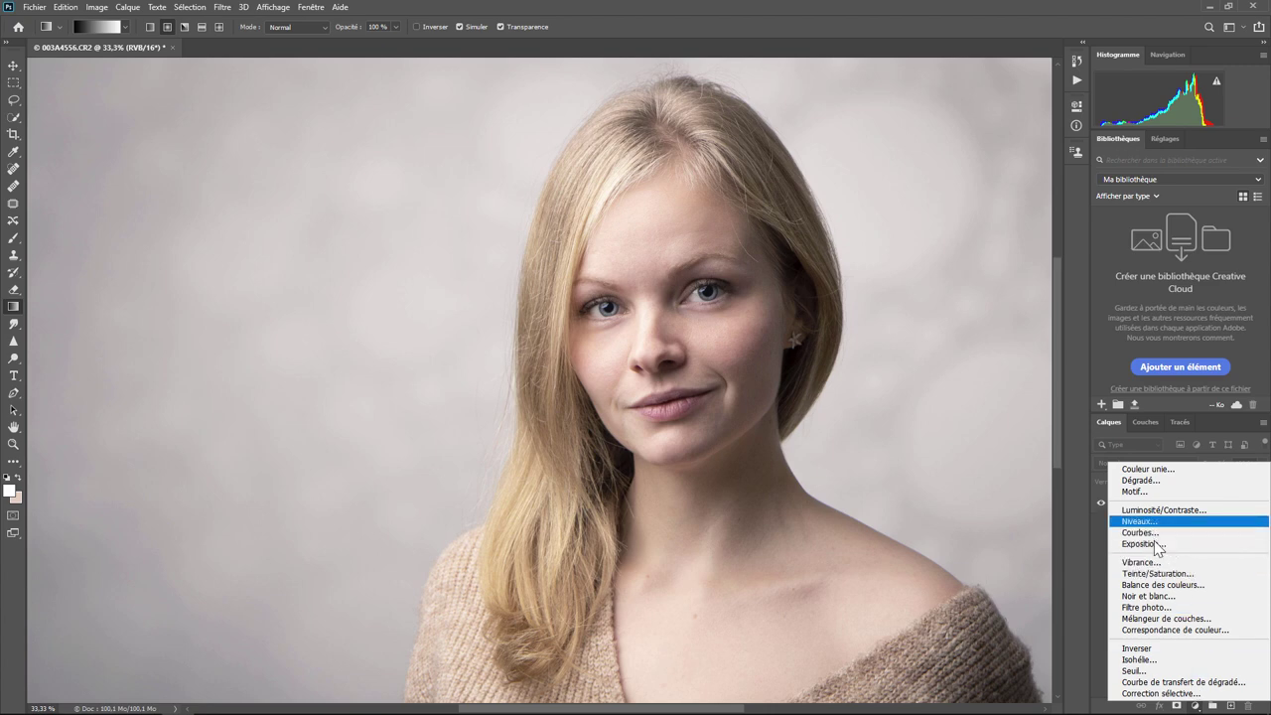
{"action": "left_click", "coordinate": [1158, 545]}
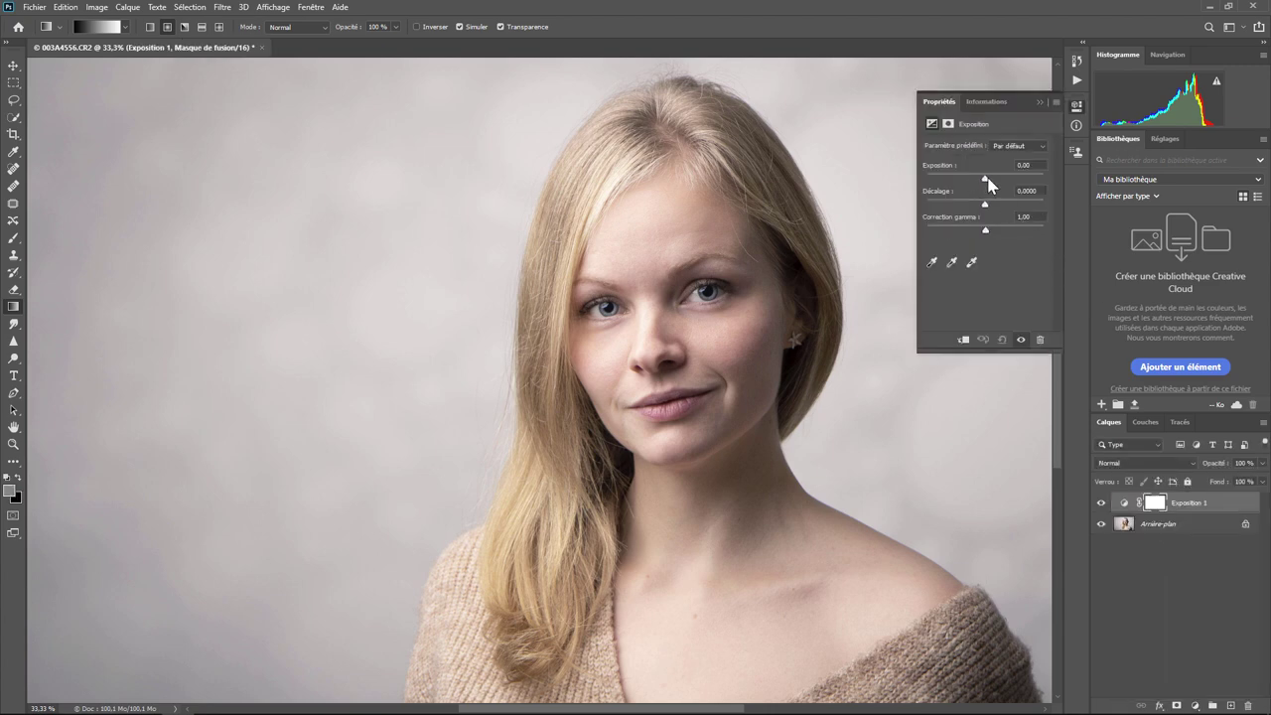
{"action": "left_click_drag", "start_coordinate": [986, 179], "coordinate": [976, 181]}
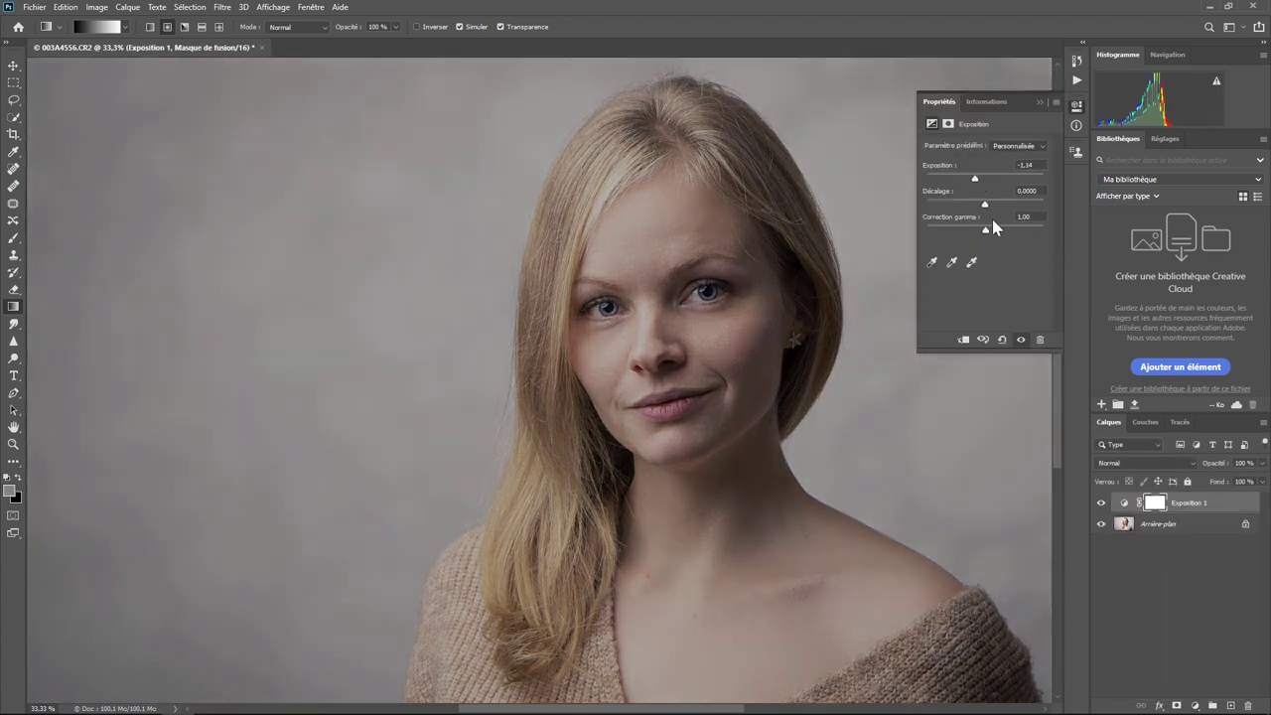
{"action": "left_click", "coordinate": [1155, 503]}
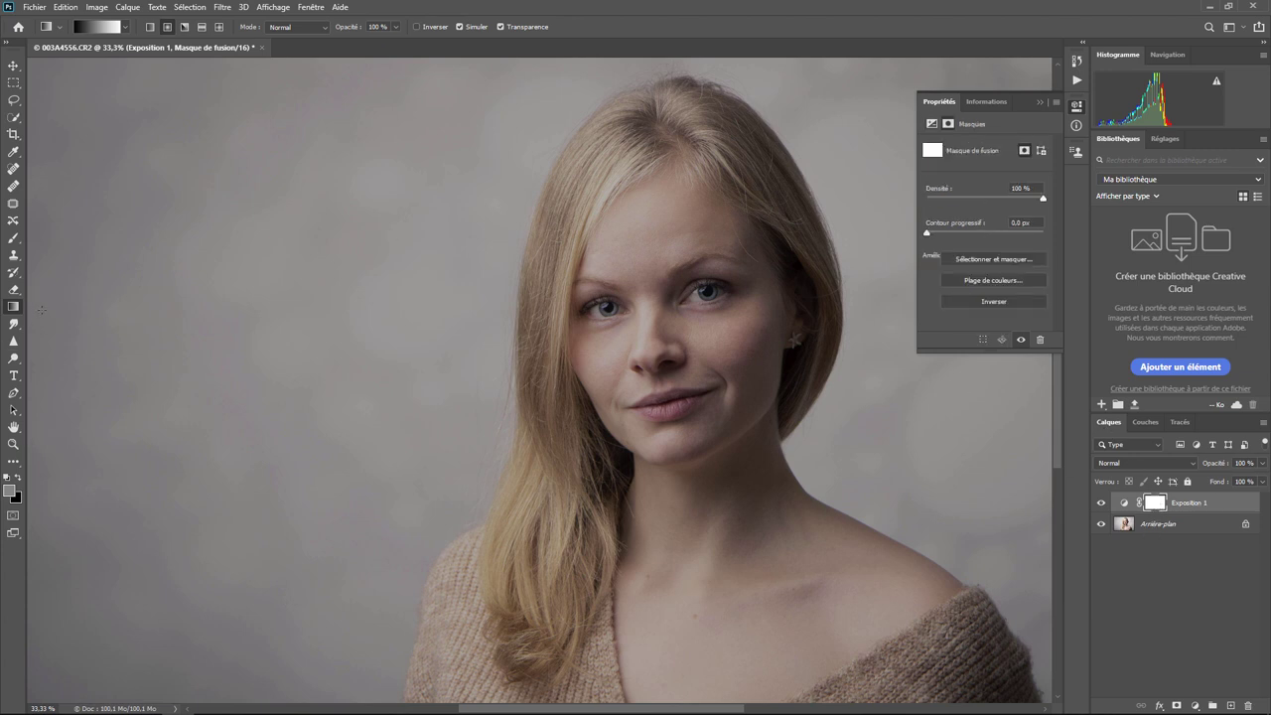
Draw a radial Normal, 100% opacity gradient on the mask from the nose outward.
{"action": "left_click", "coordinate": [124, 28]}
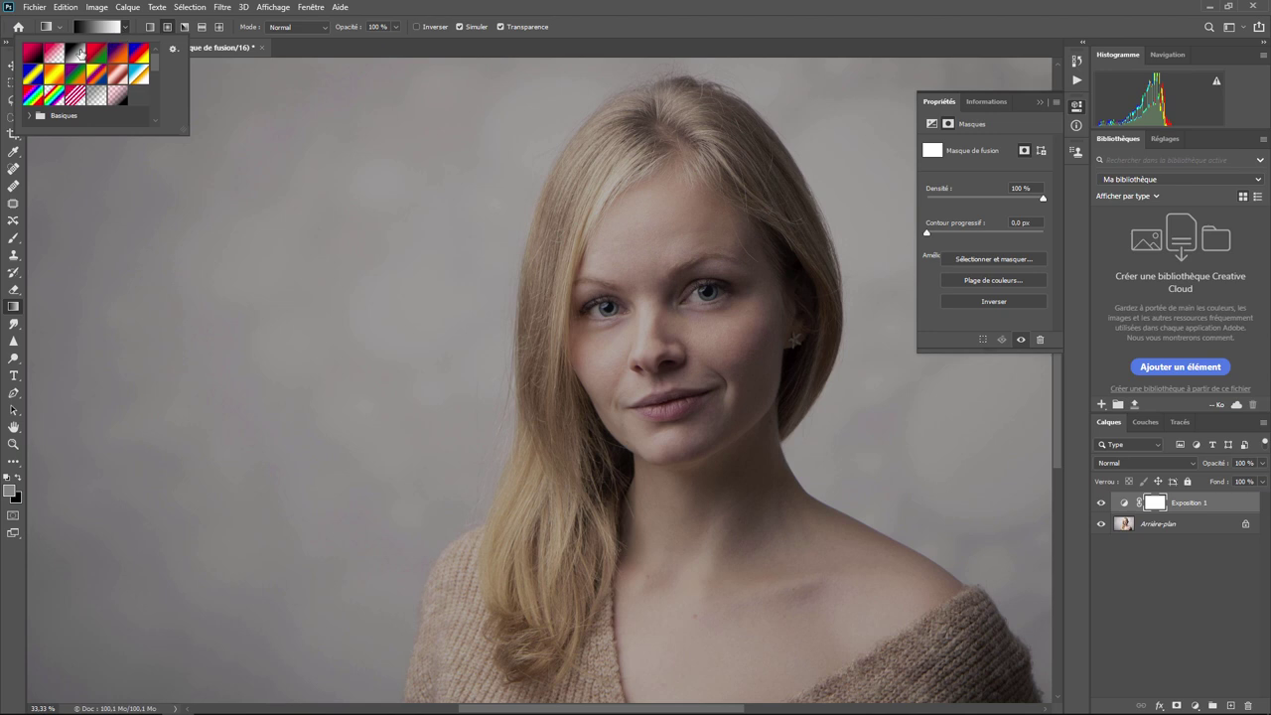
{"action": "left_click", "coordinate": [166, 29]}
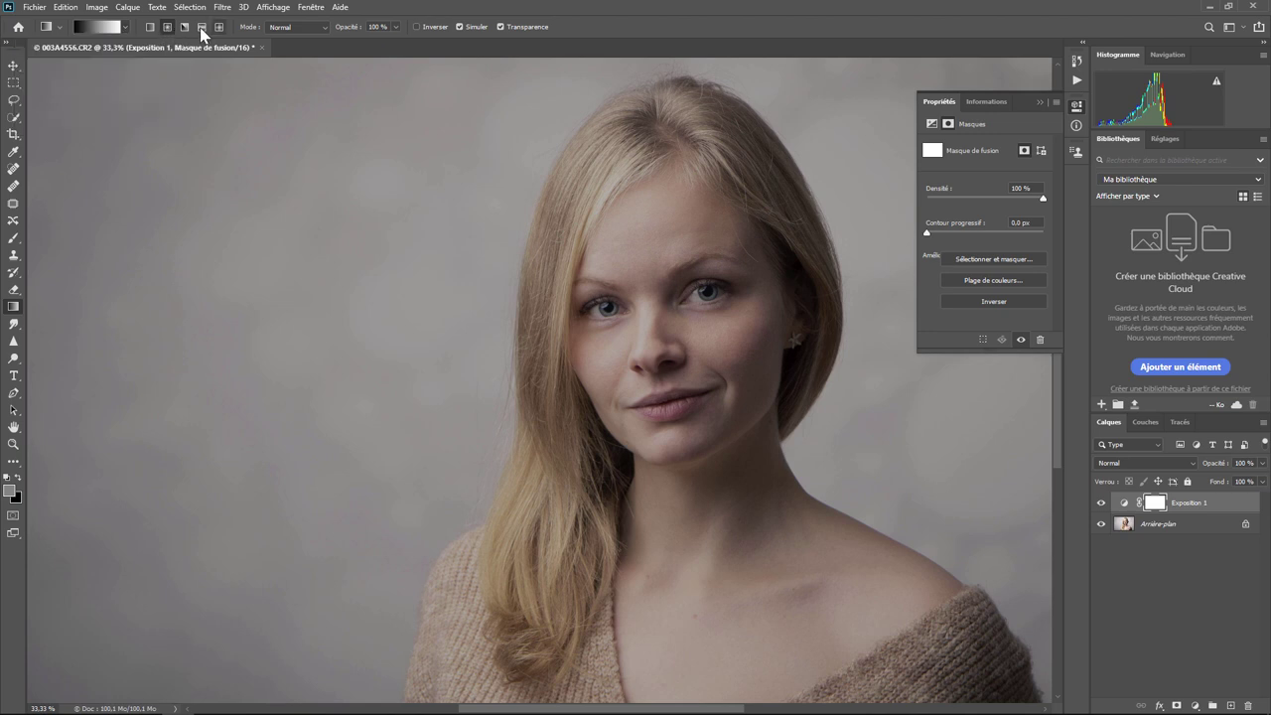
{"action": "left_click", "coordinate": [312, 27]}
{"action": "left_click", "coordinate": [297, 45]}
{"action": "left_click", "coordinate": [395, 28]}
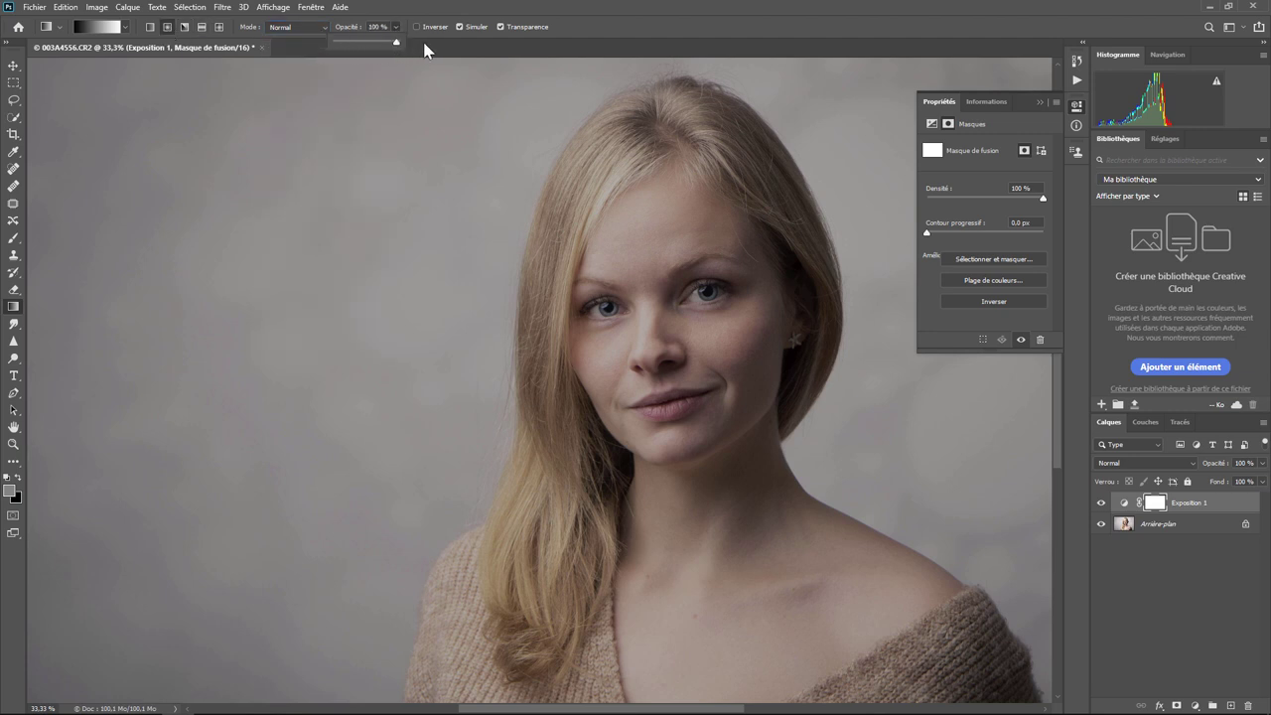
{"action": "left_click", "coordinate": [429, 48]}
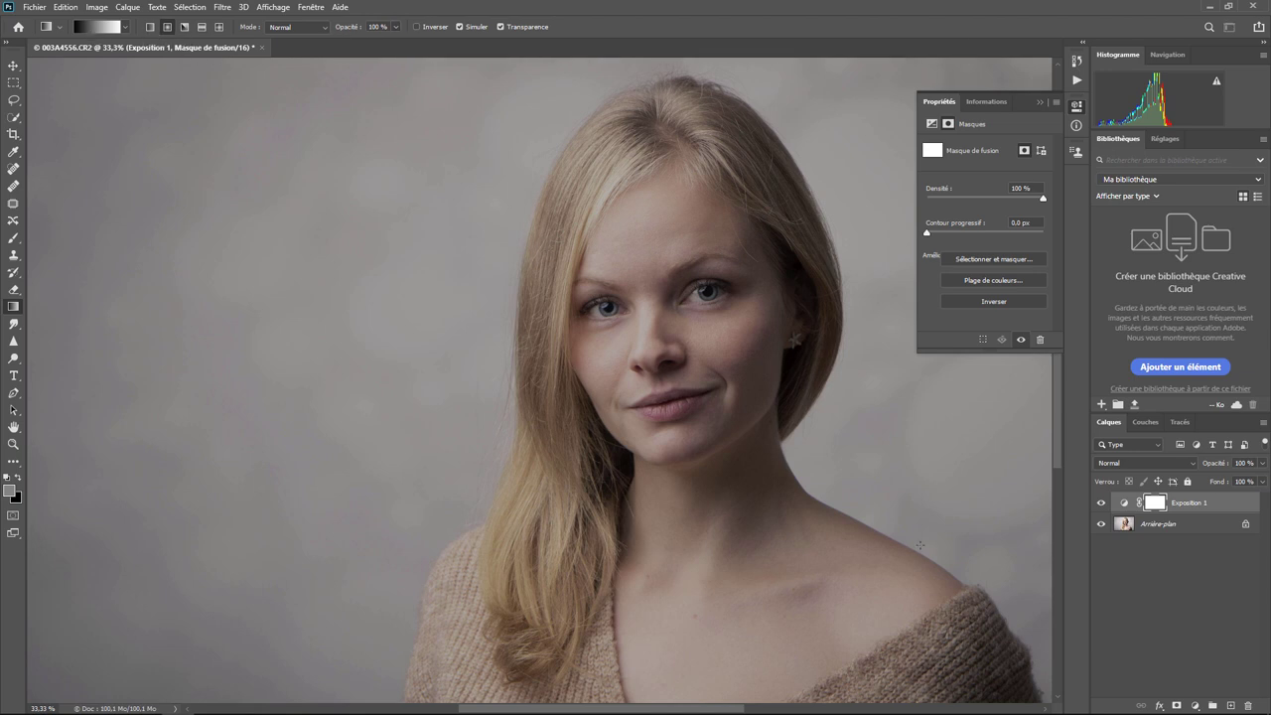
{"action": "left_click_drag", "start_coordinate": [654, 350], "coordinate": [240, 353]}
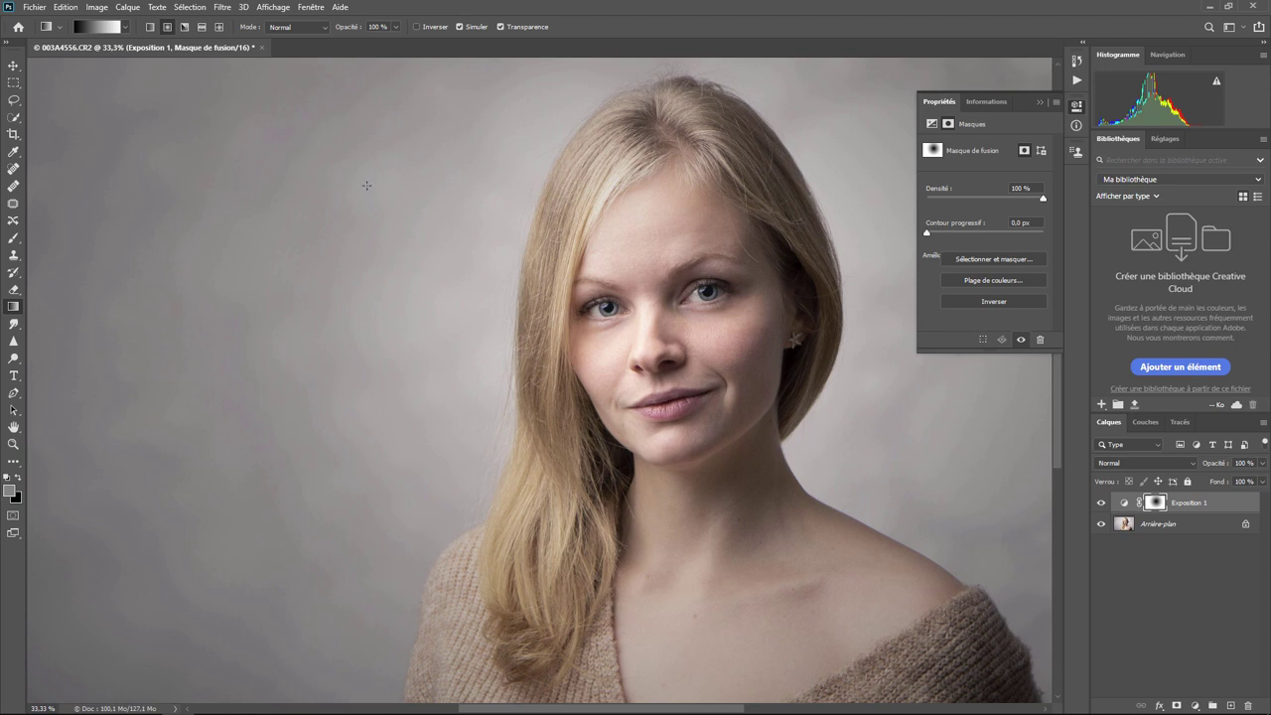
Save the current gradient settings as a new tool preset named 'Vignetage'.
{"action": "left_click", "coordinate": [61, 31]}
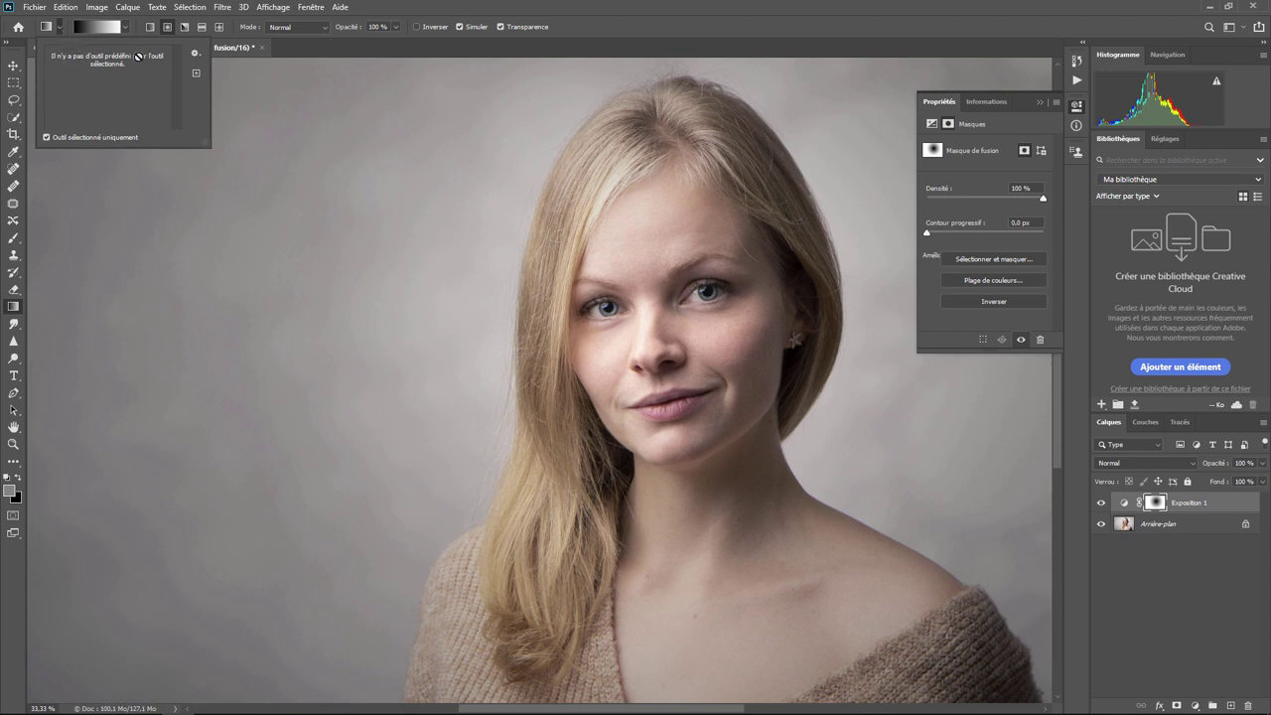
{"action": "left_click", "coordinate": [196, 73]}
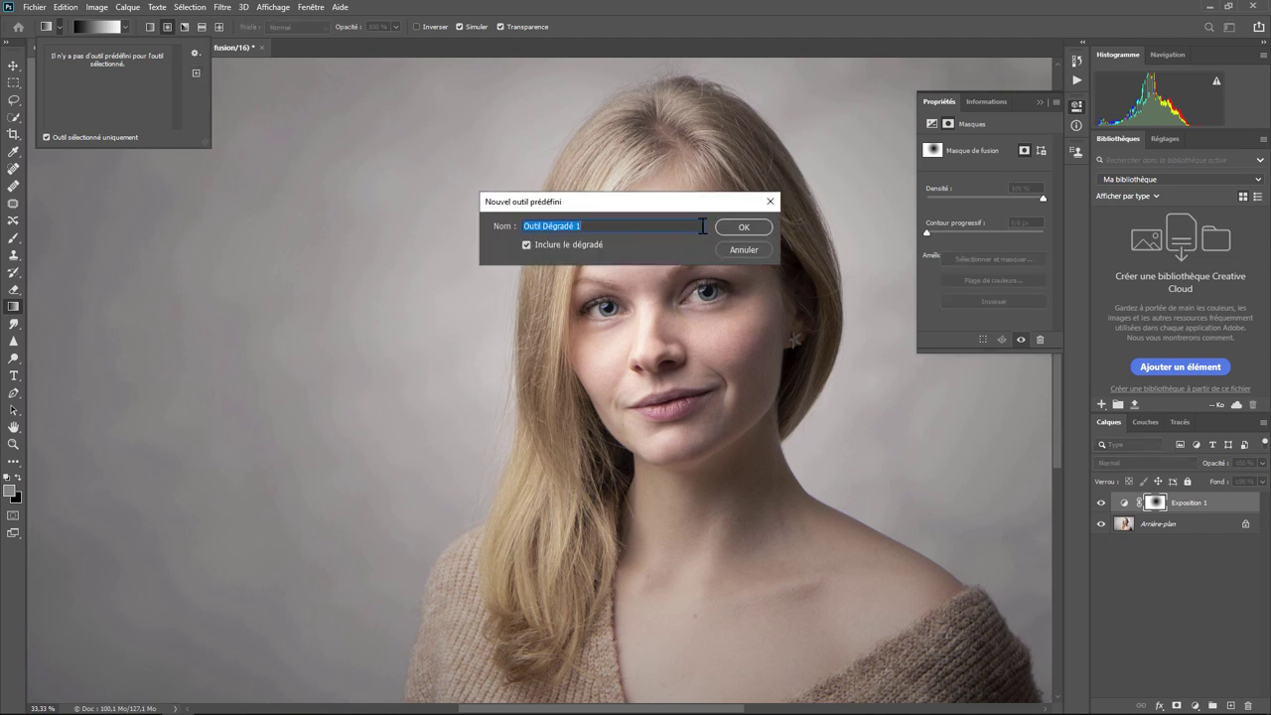
{"action": "type", "text": "Vignetage"}
{"action": "left_click", "coordinate": [744, 228]}
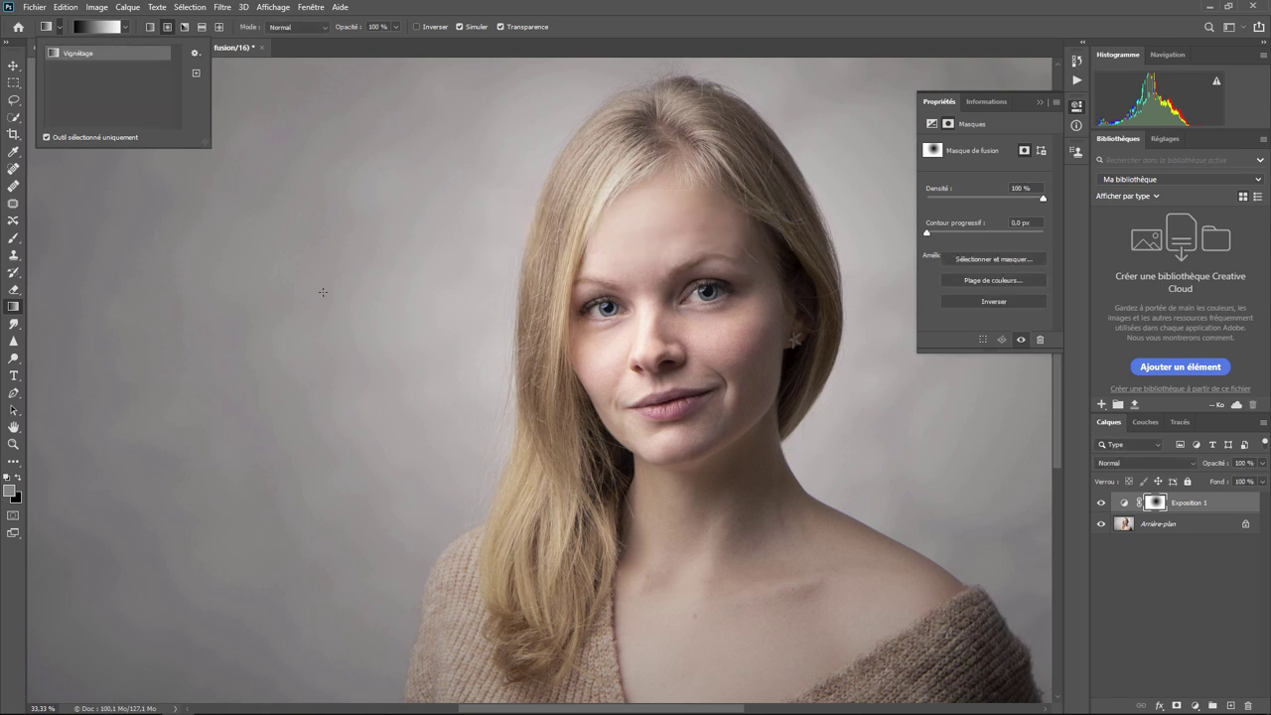
Add a new Incrustation-mode layer filled with a reflected blue-red-yellow gradient.
{"action": "left_click", "coordinate": [1231, 705]}
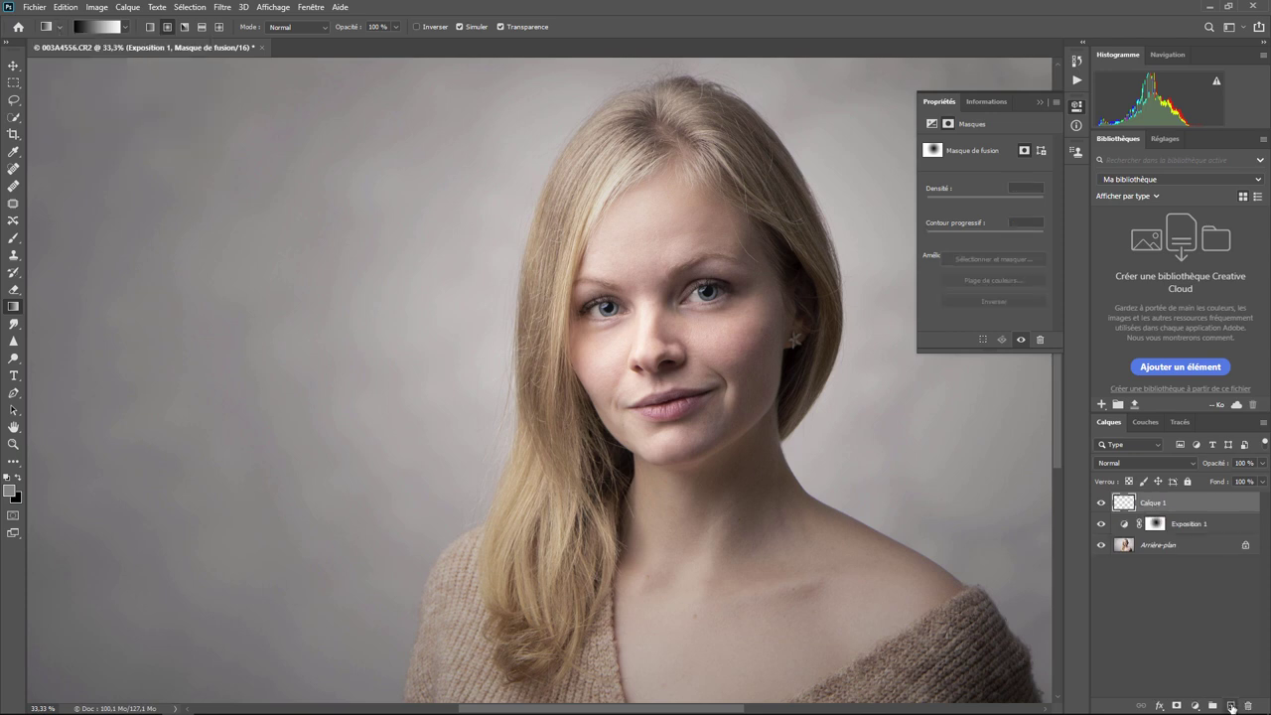
{"action": "left_click", "coordinate": [1149, 464]}
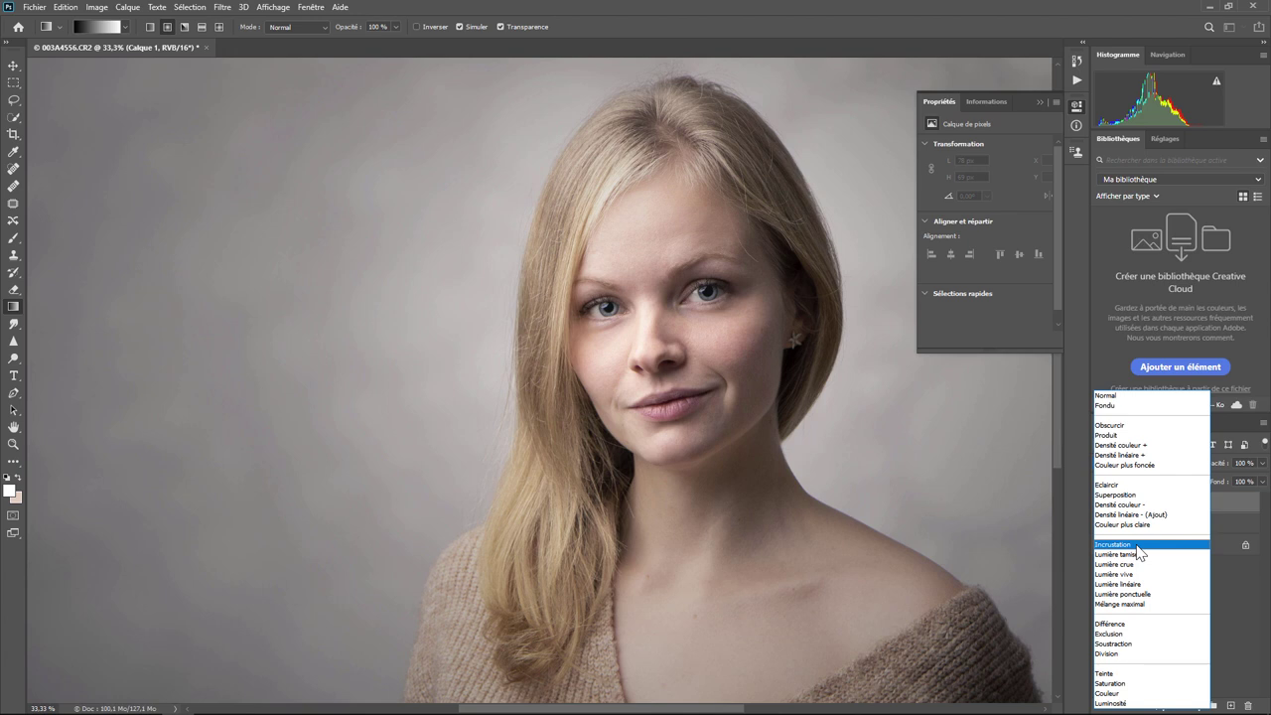
{"action": "left_click", "coordinate": [1137, 545]}
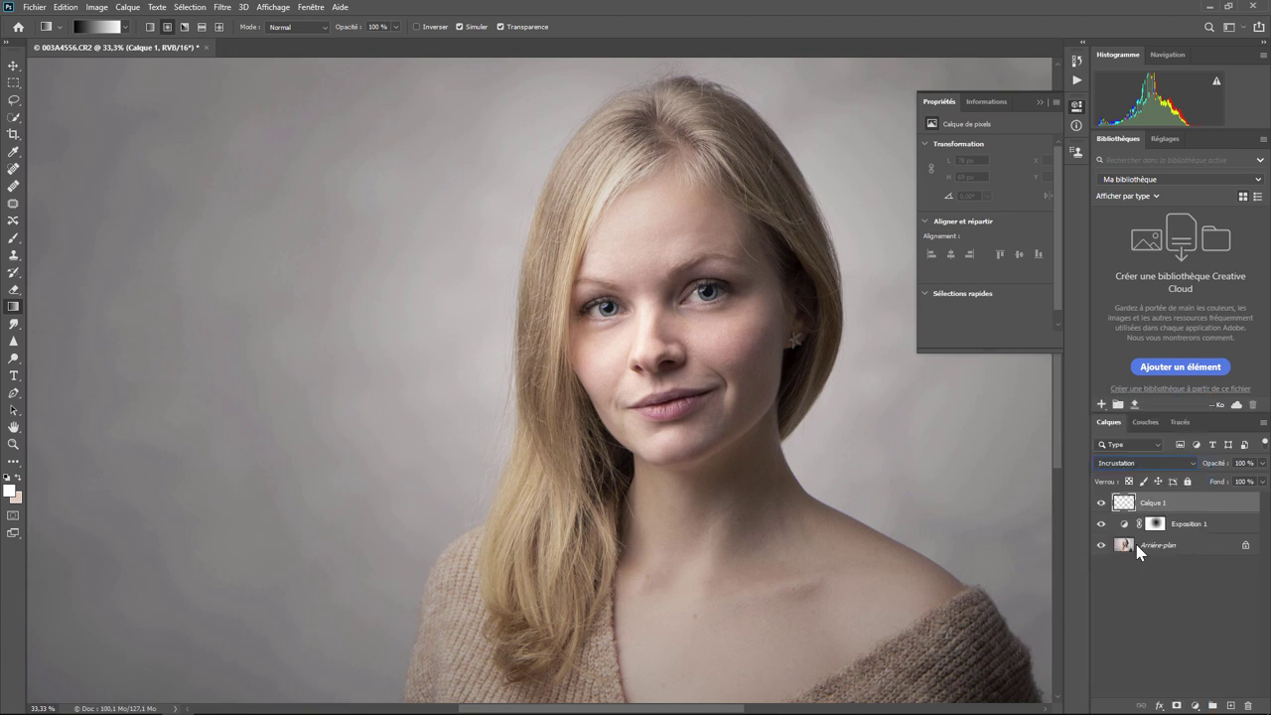
{"action": "left_click", "coordinate": [127, 28]}
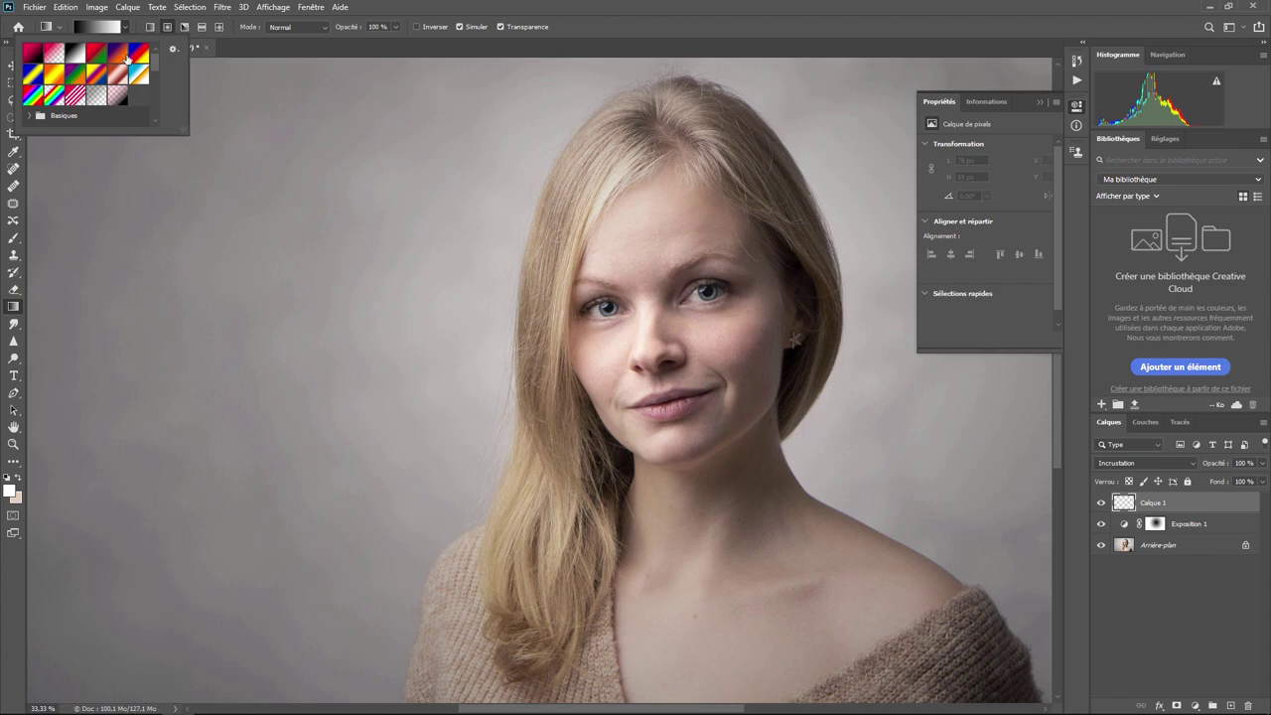
{"action": "left_click", "coordinate": [140, 54]}
{"action": "left_click", "coordinate": [201, 28]}
{"action": "left_click", "coordinate": [202, 28]}
{"action": "left_click_drag", "start_coordinate": [516, 396], "coordinate": [519, 175]}
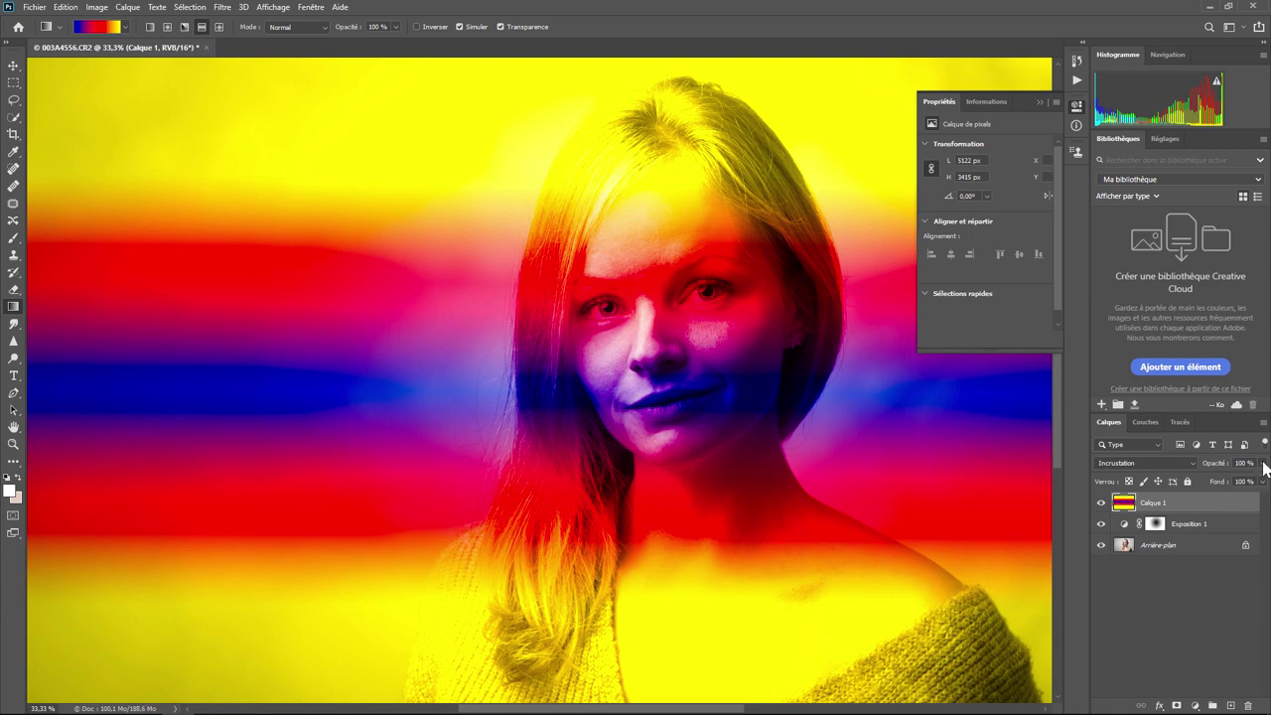
Reduce the colour layer's fill and load the Vignetage gradient tool preset.
{"action": "left_click", "coordinate": [1262, 482]}
{"action": "mouse_move", "coordinate": [1263, 482]}
{"action": "left_mouse_down"}
{"action": "mouse_move", "coordinate": [1192, 483]}
{"action": "mouse_move", "coordinate": [1204, 486]}
{"action": "left_mouse_up"}
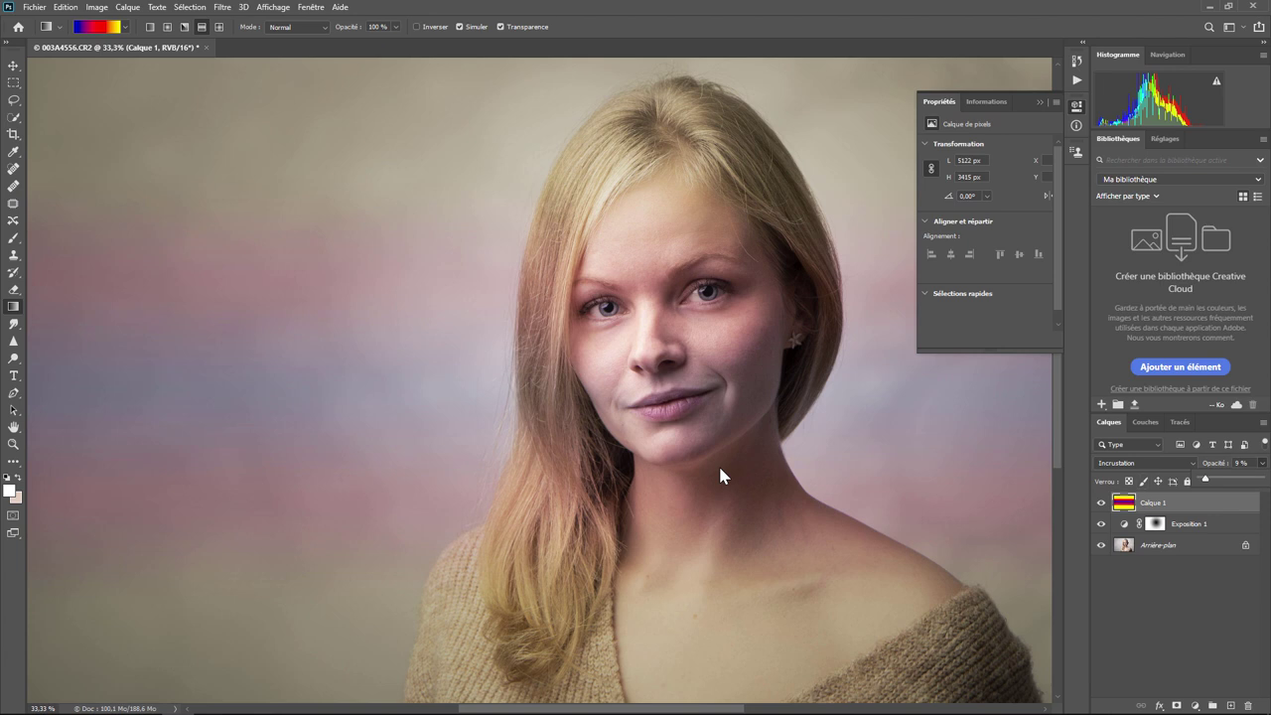
{"action": "left_click", "coordinate": [58, 28]}
{"action": "left_click", "coordinate": [74, 53]}
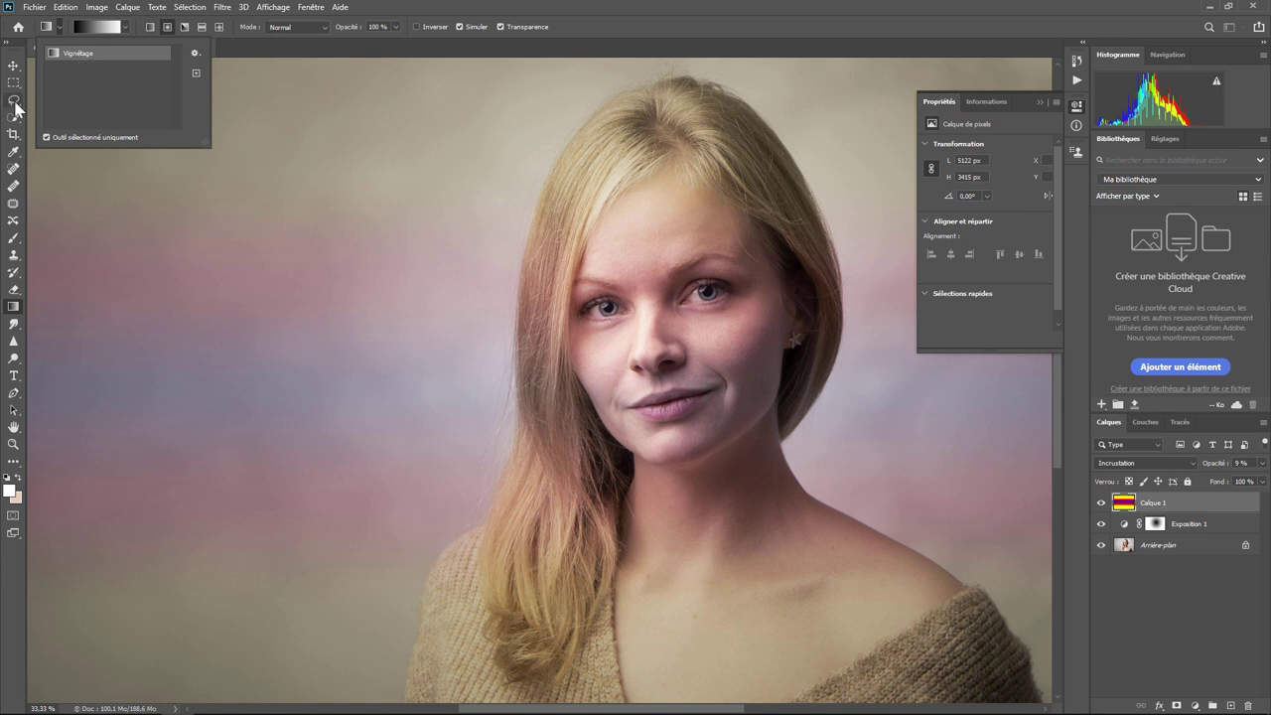
Delete the colour-gradient layer Calque 1 and switch to the Lasso tool.
{"action": "left_click", "coordinate": [1151, 512]}
{"action": "key", "text": "Delete"}
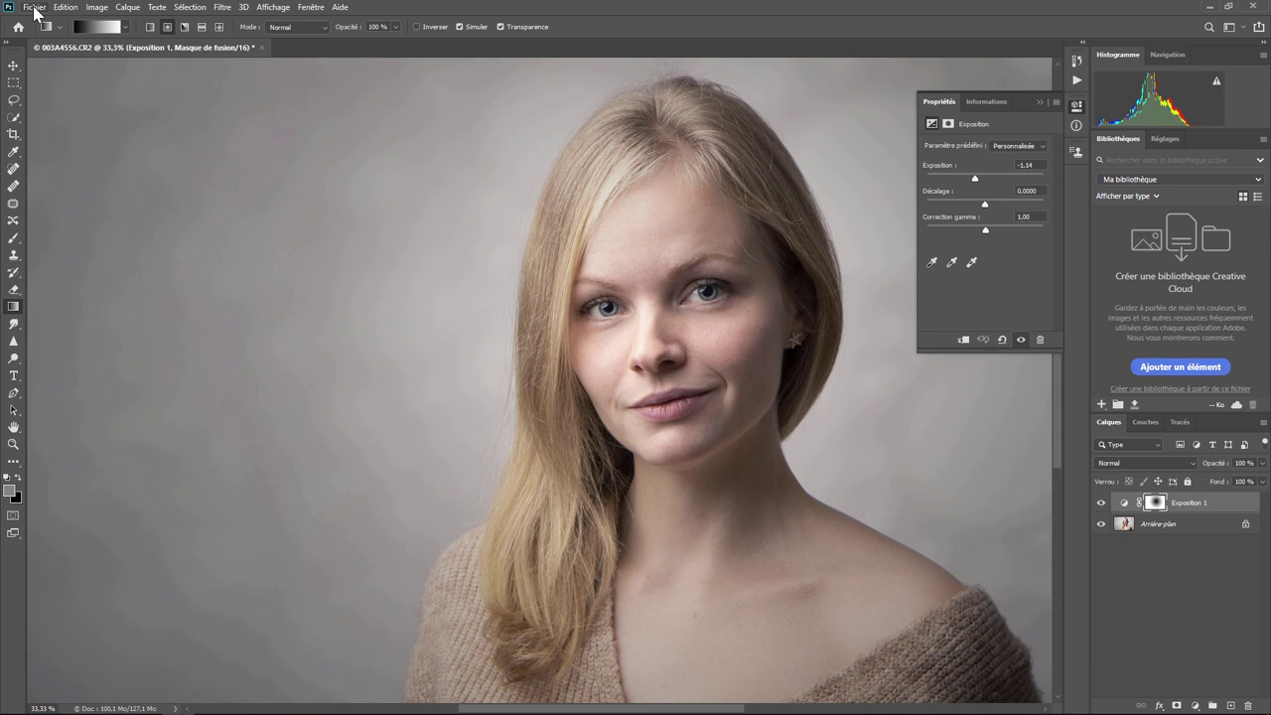
{"action": "left_click", "coordinate": [14, 102]}
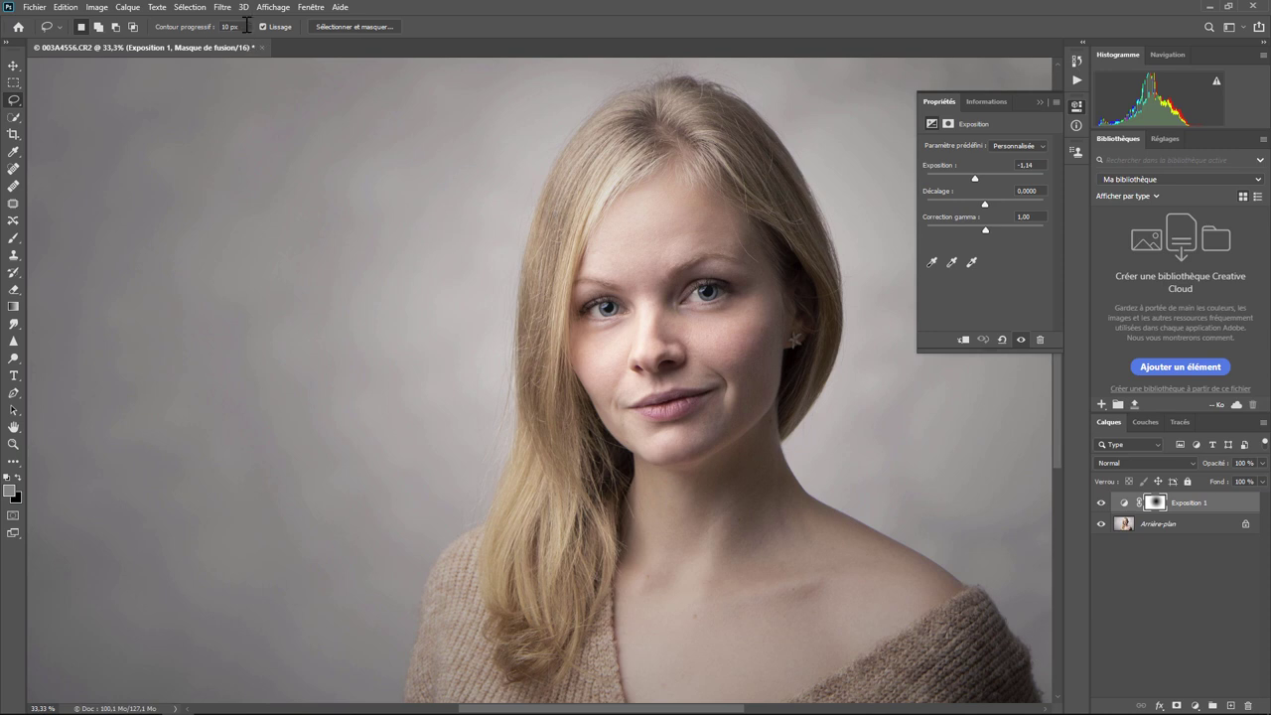
Save the current lasso settings as a tool preset named 'Petit portrait'.
{"action": "left_click", "coordinate": [60, 27]}
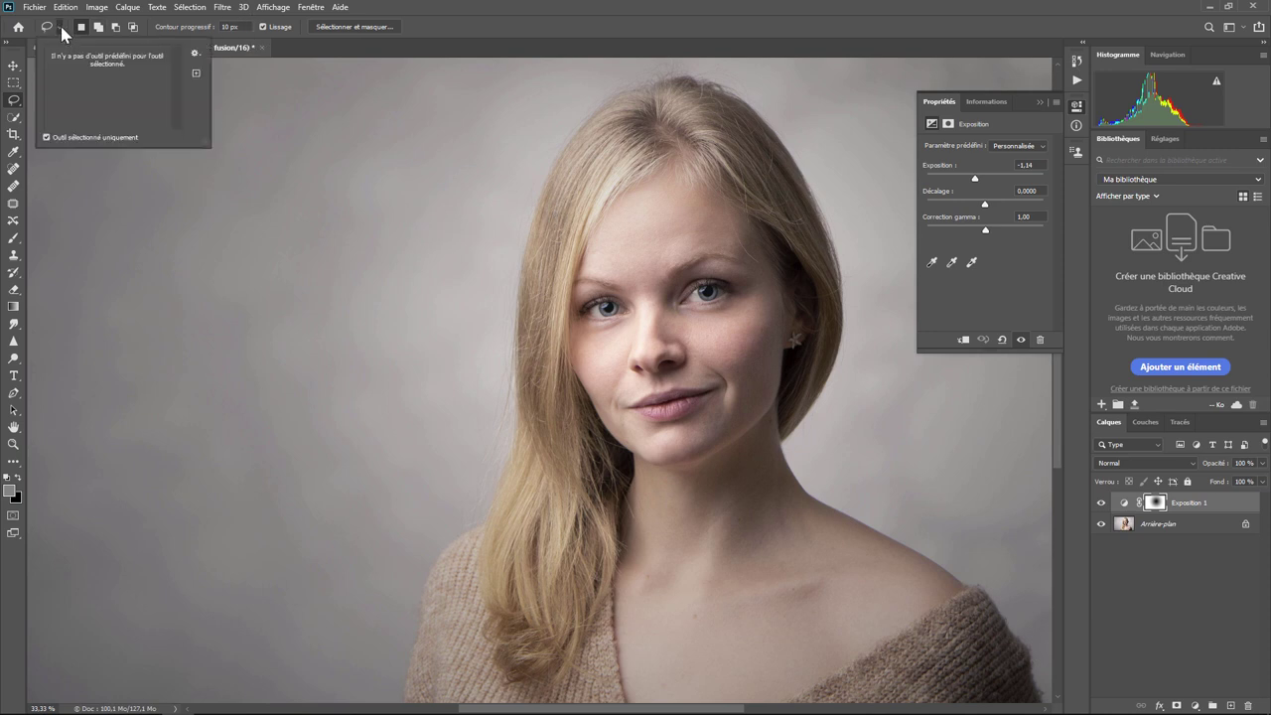
{"action": "left_click", "coordinate": [196, 73]}
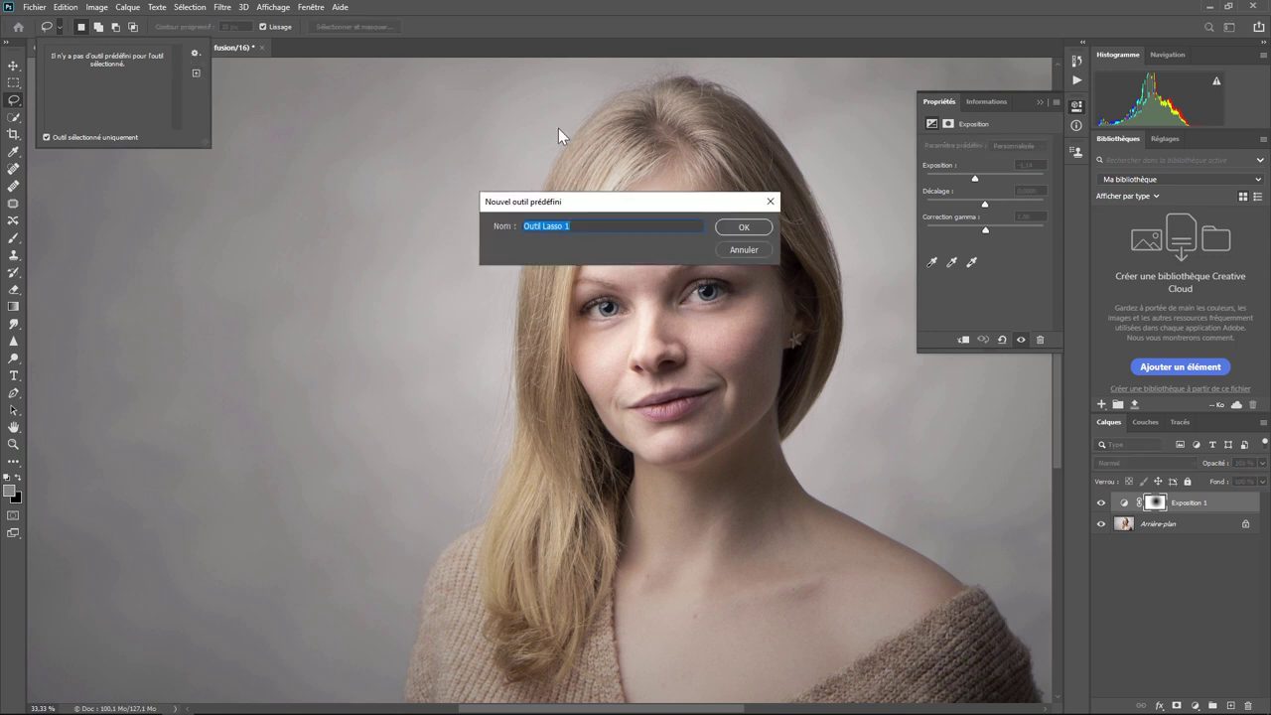
{"action": "type", "text": "Petit "}
{"action": "type", "text": "portrait"}
{"action": "key", "text": "Return"}
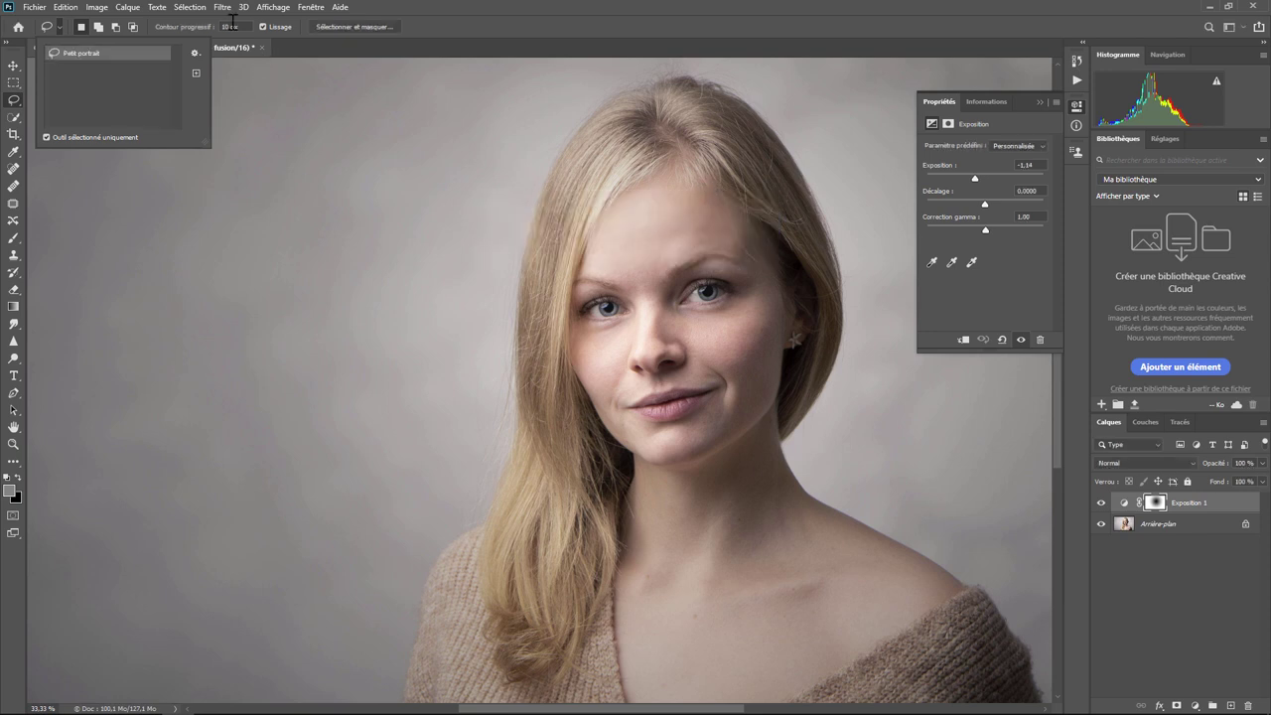
Set the lasso feather to 20 px and save it as preset 'Grand Portrait'.
{"action": "left_click", "coordinate": [245, 29]}
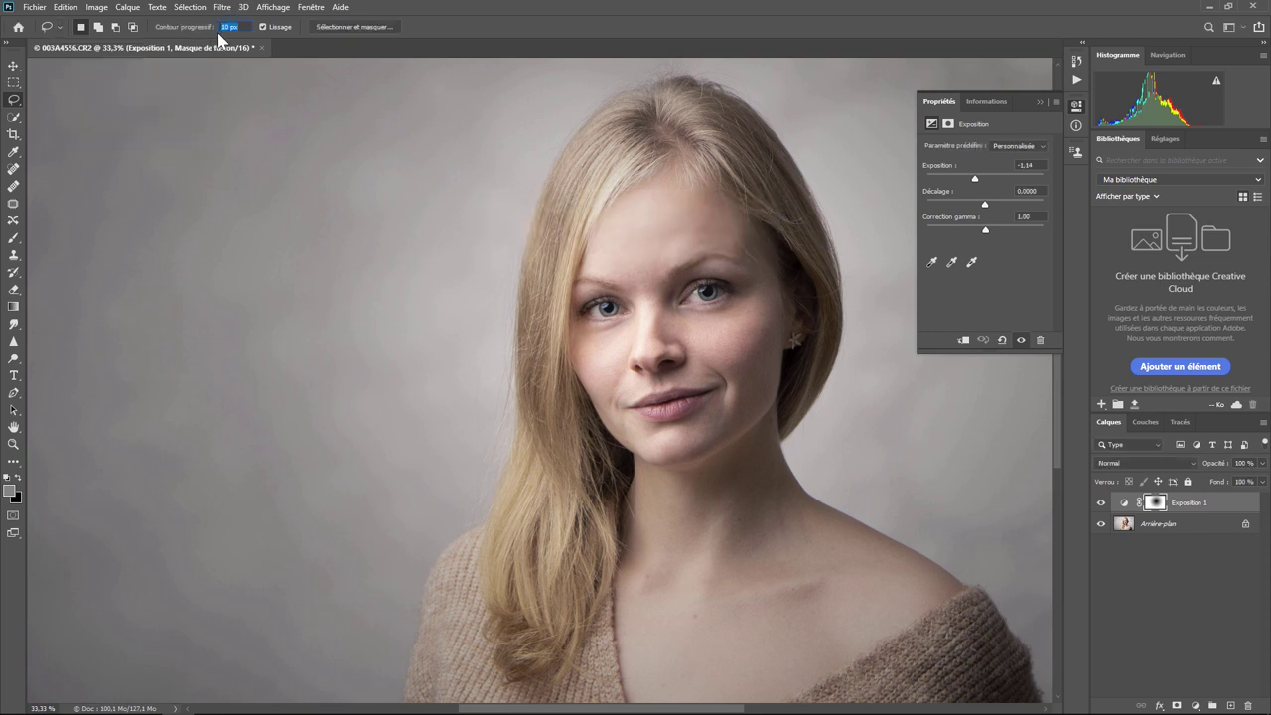
{"action": "type", "text": "20"}
{"action": "left_click", "coordinate": [59, 27]}
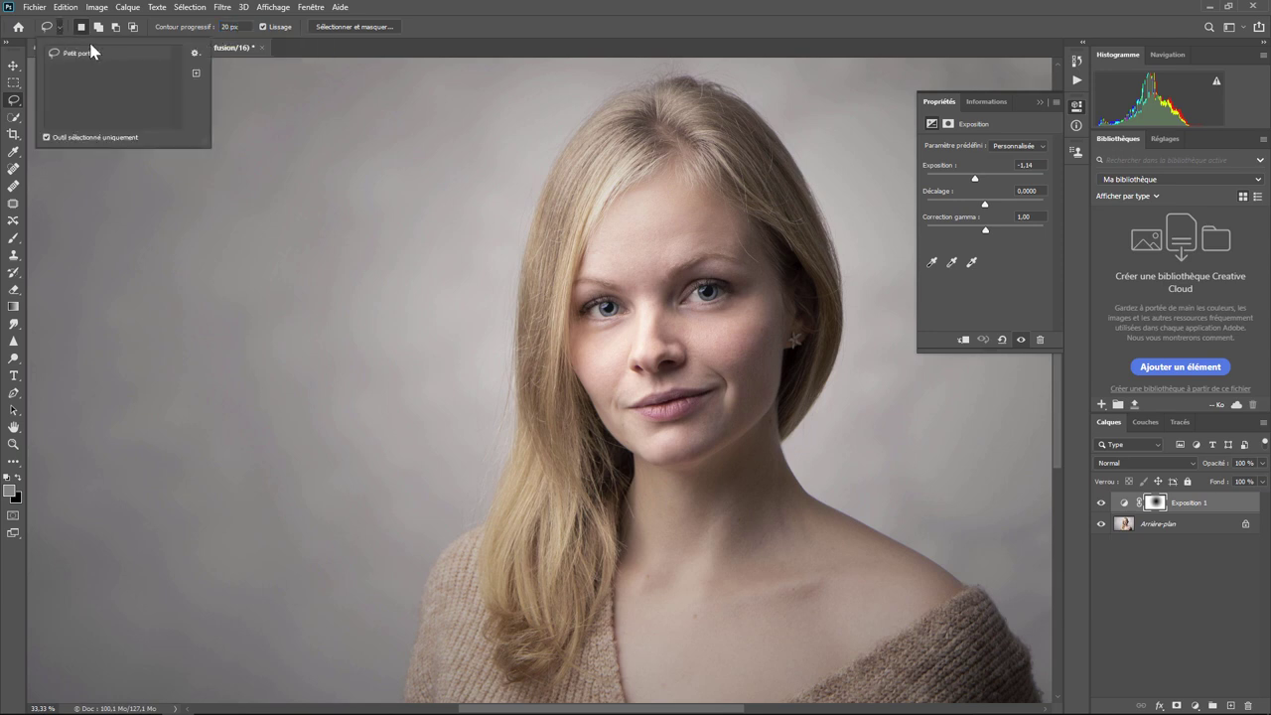
{"action": "left_click", "coordinate": [196, 73]}
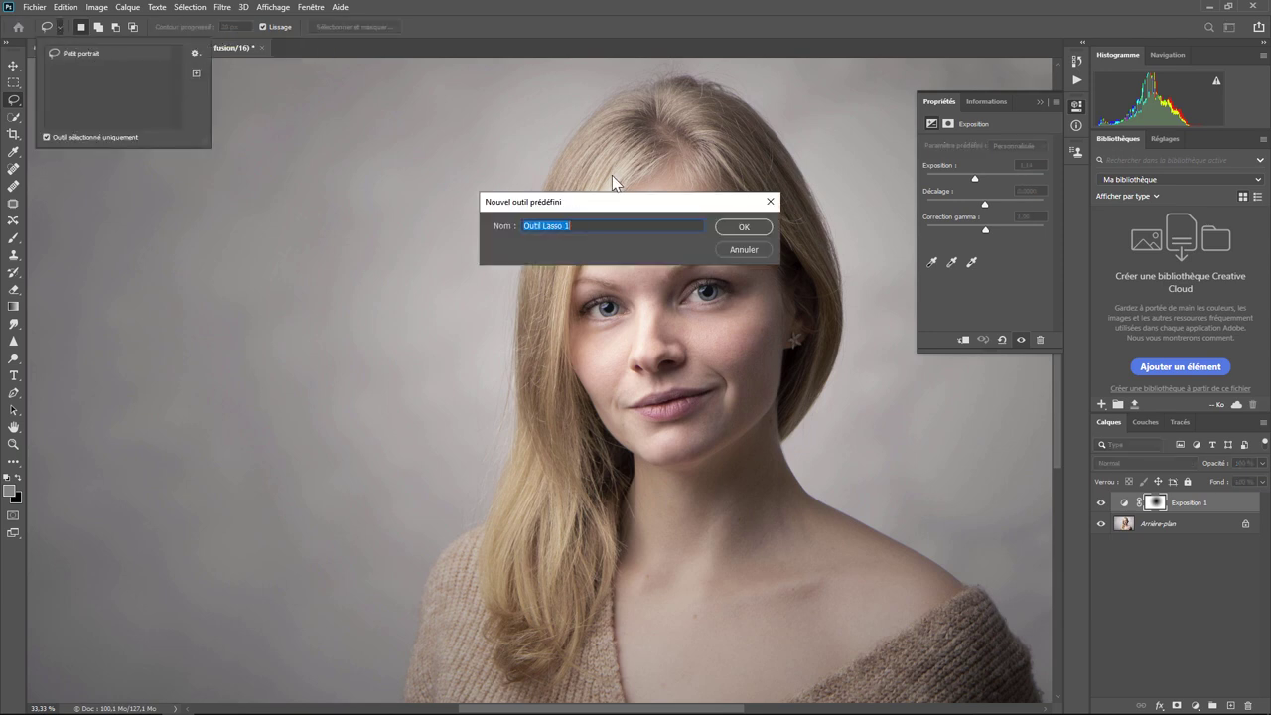
{"action": "type", "text": "Grand"}
{"action": "type", "text": " Portrait"}
{"action": "left_click", "coordinate": [751, 226]}
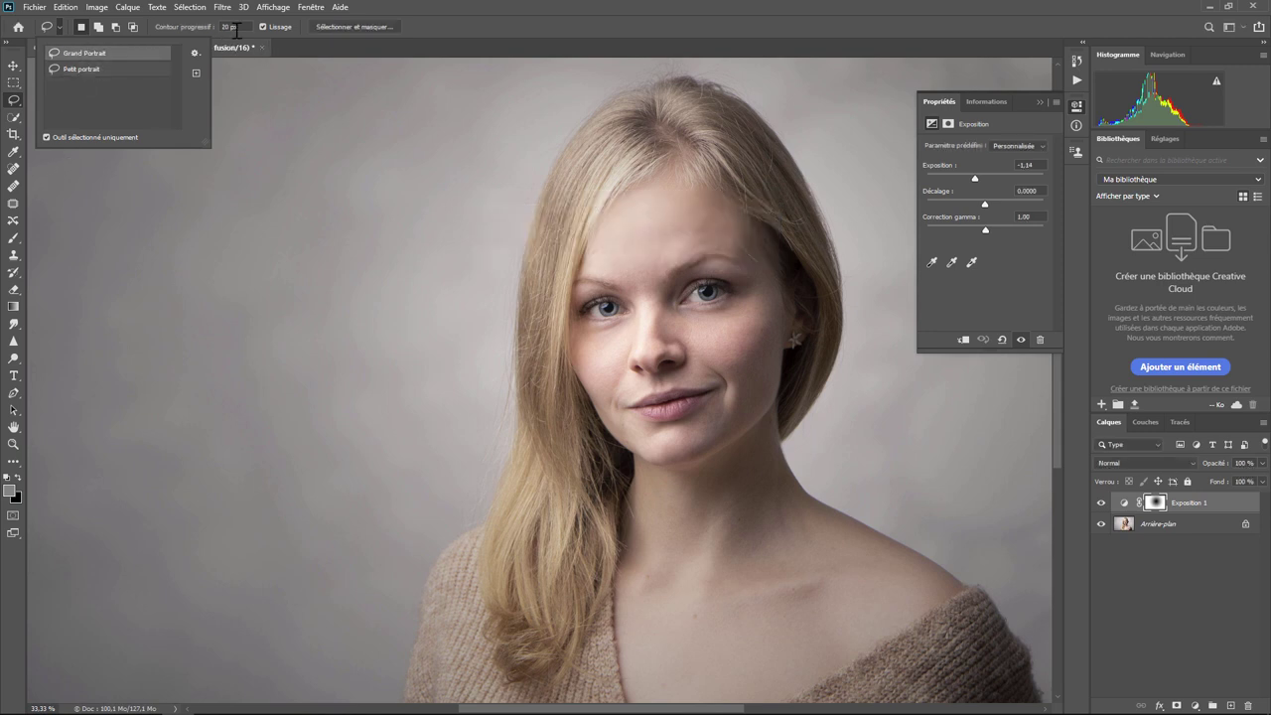
Test switching between the Petit portrait and Grand Portrait lasso presets.
{"action": "left_click", "coordinate": [74, 71]}
{"action": "left_click", "coordinate": [90, 54]}
{"action": "left_click", "coordinate": [88, 71]}
{"action": "left_click", "coordinate": [84, 55]}
Switch to the Brush tool, cancel the new tool preset prompt, and show the brush tips.
{"action": "left_click", "coordinate": [15, 240]}
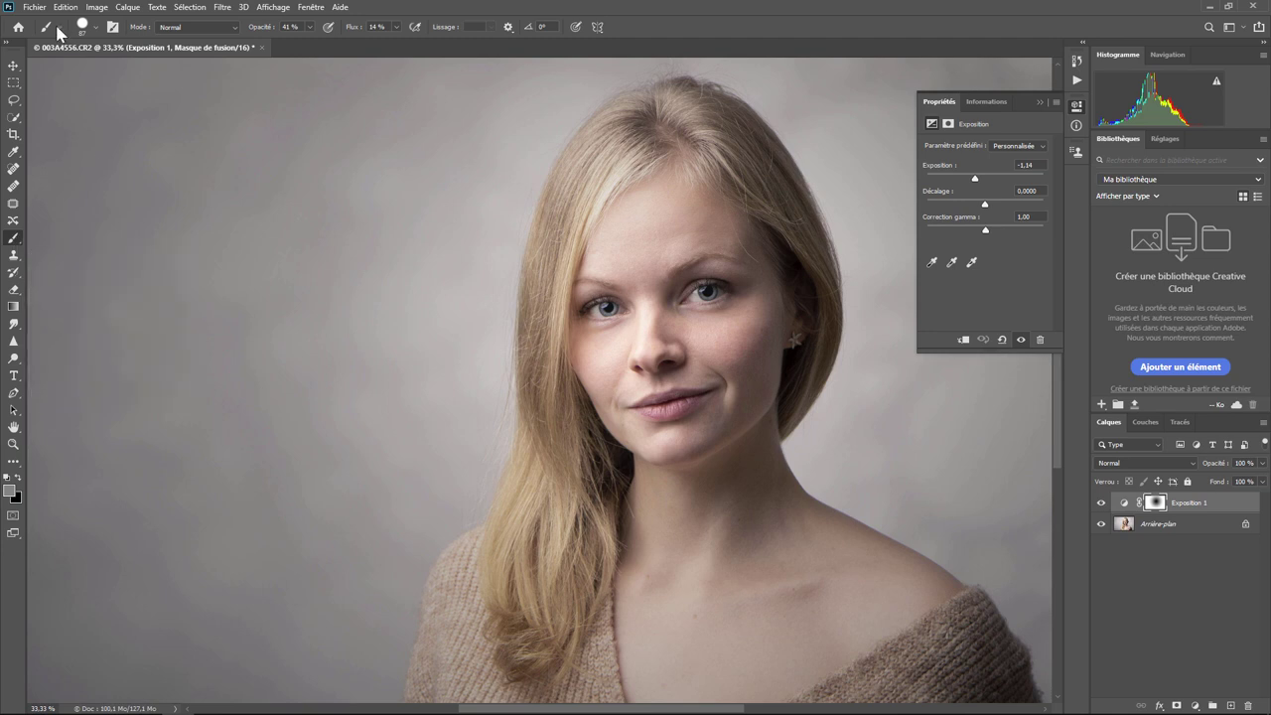
{"action": "left_click", "coordinate": [58, 28]}
{"action": "left_click", "coordinate": [195, 75]}
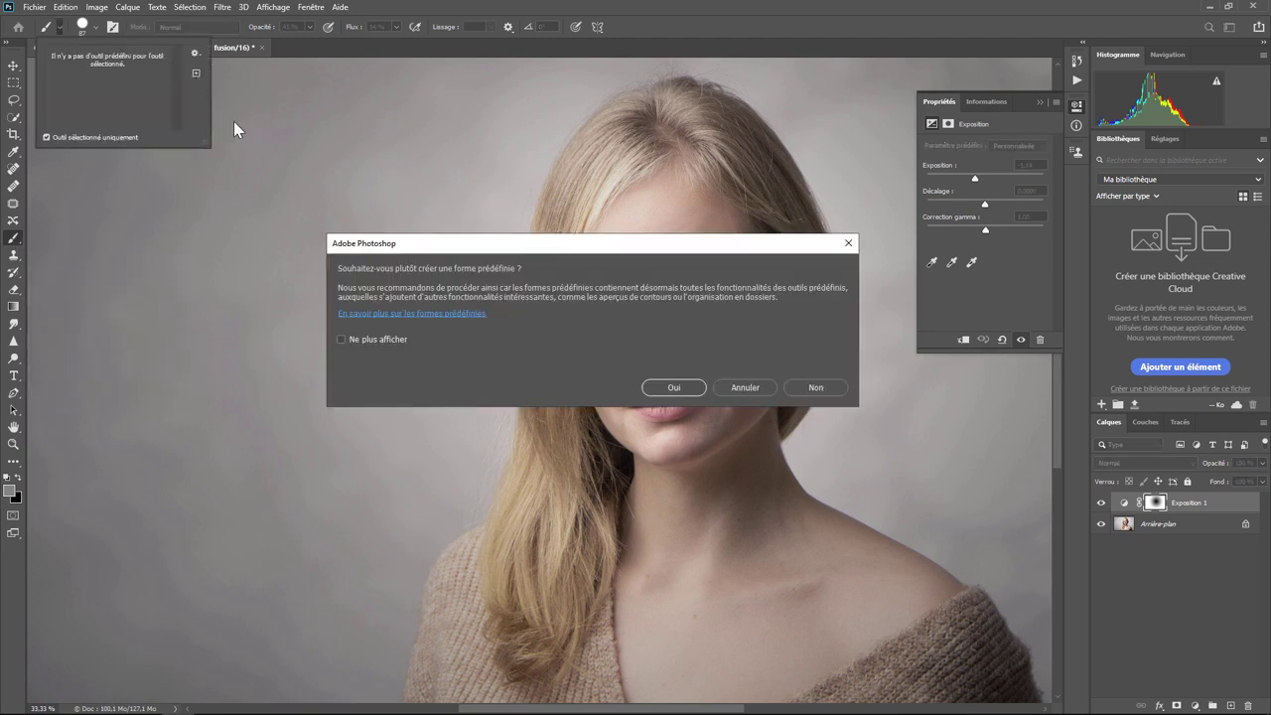
{"action": "left_click_drag", "start_coordinate": [586, 249], "coordinate": [593, 152]}
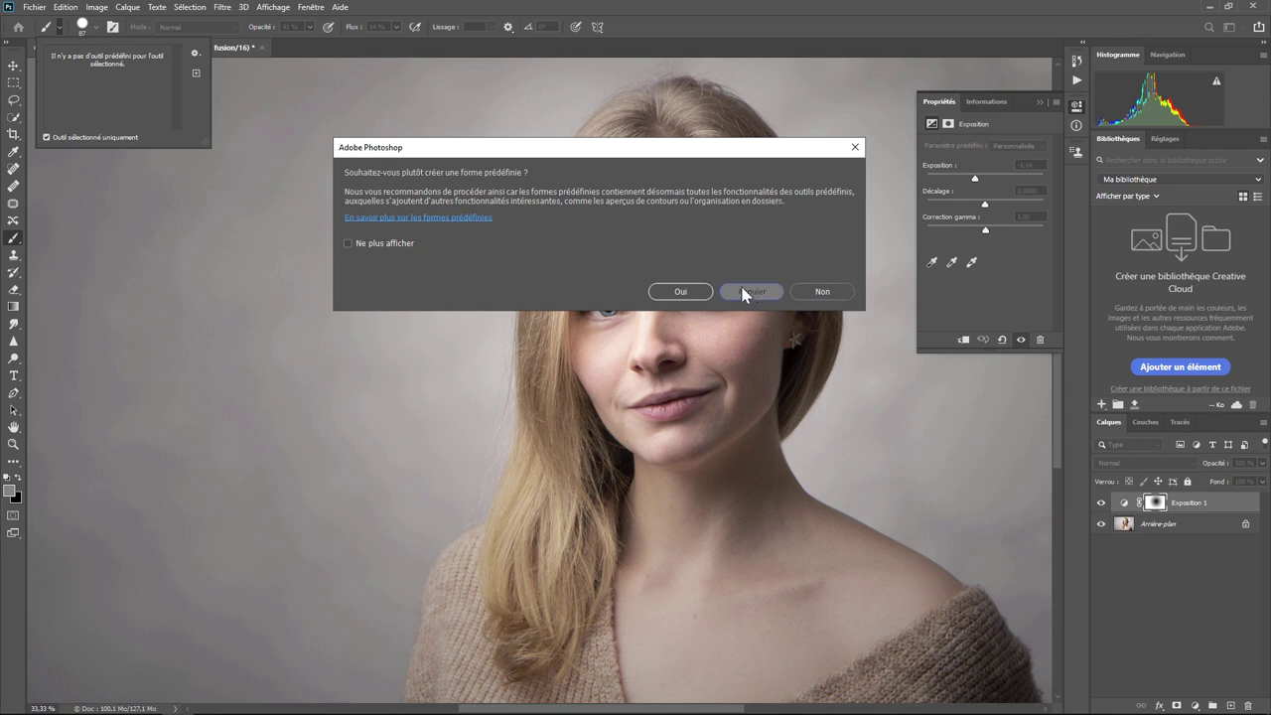
{"action": "left_click", "coordinate": [752, 291]}
{"action": "left_click", "coordinate": [98, 30]}
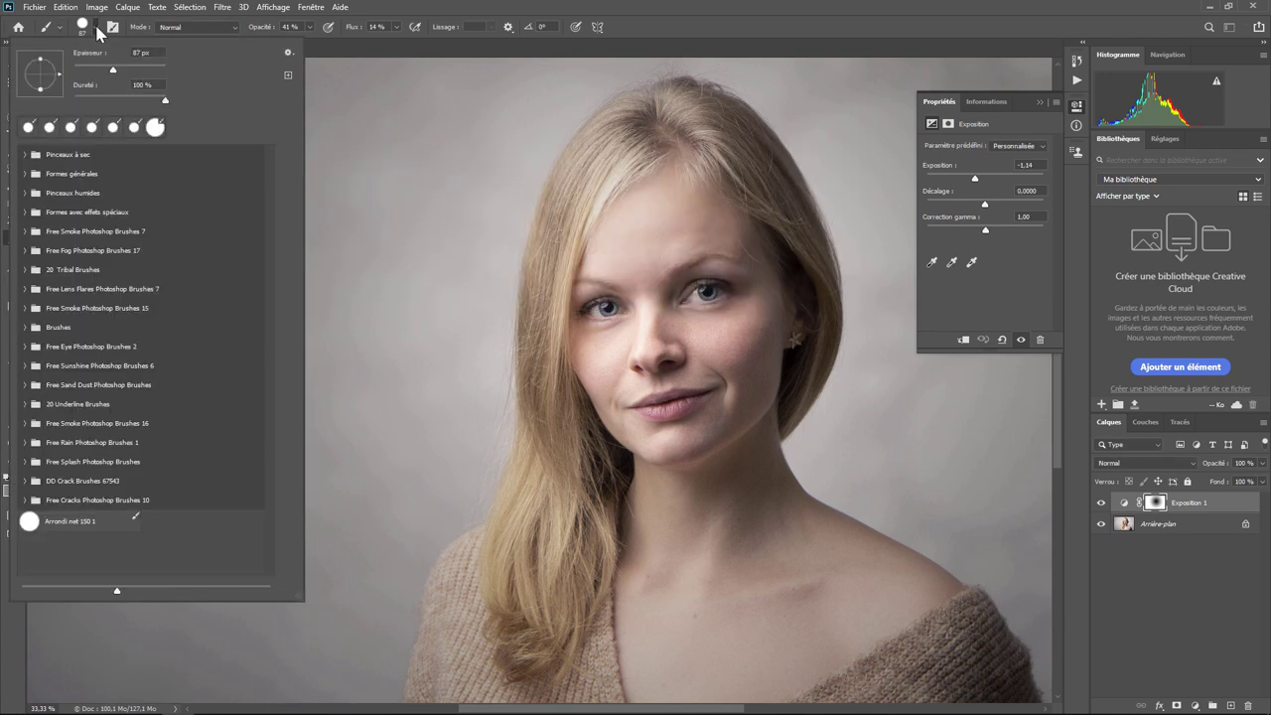
Use smoke tip 91 from Free Smoke Photoshop Brushes 7 at 512 px, 100% opacity and flow.
{"action": "left_click", "coordinate": [24, 231]}
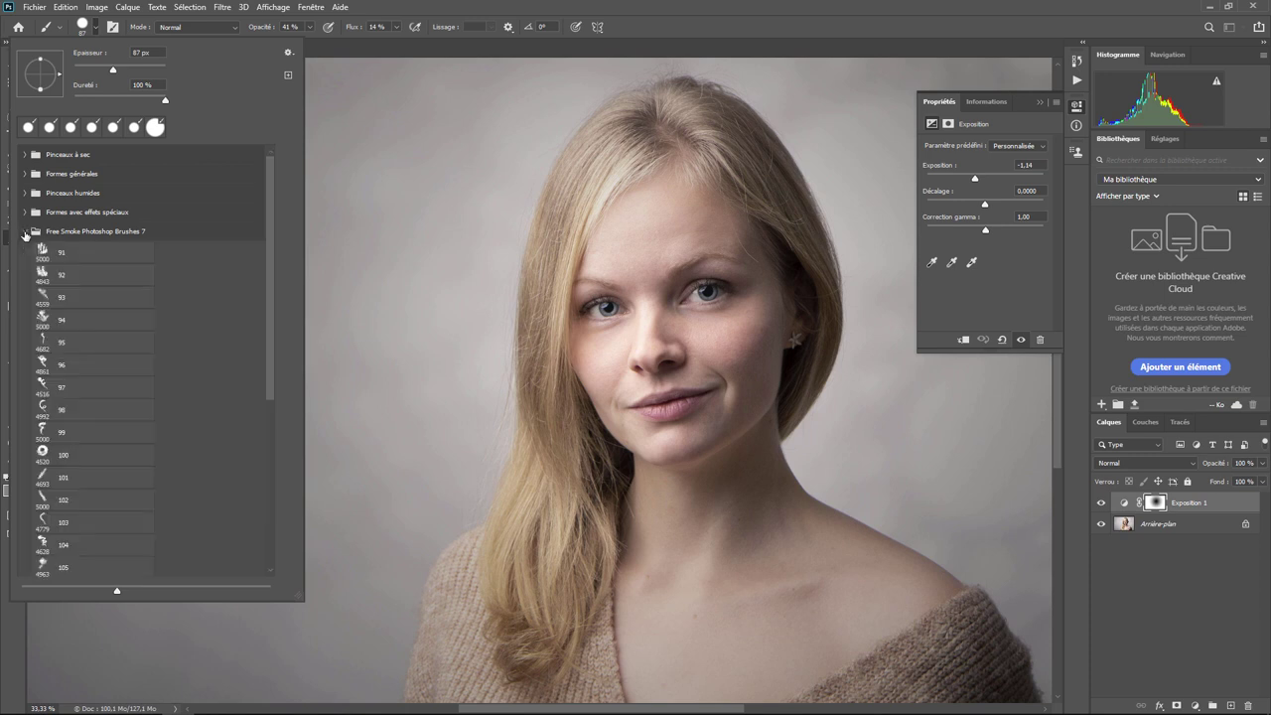
{"action": "left_click", "coordinate": [80, 256]}
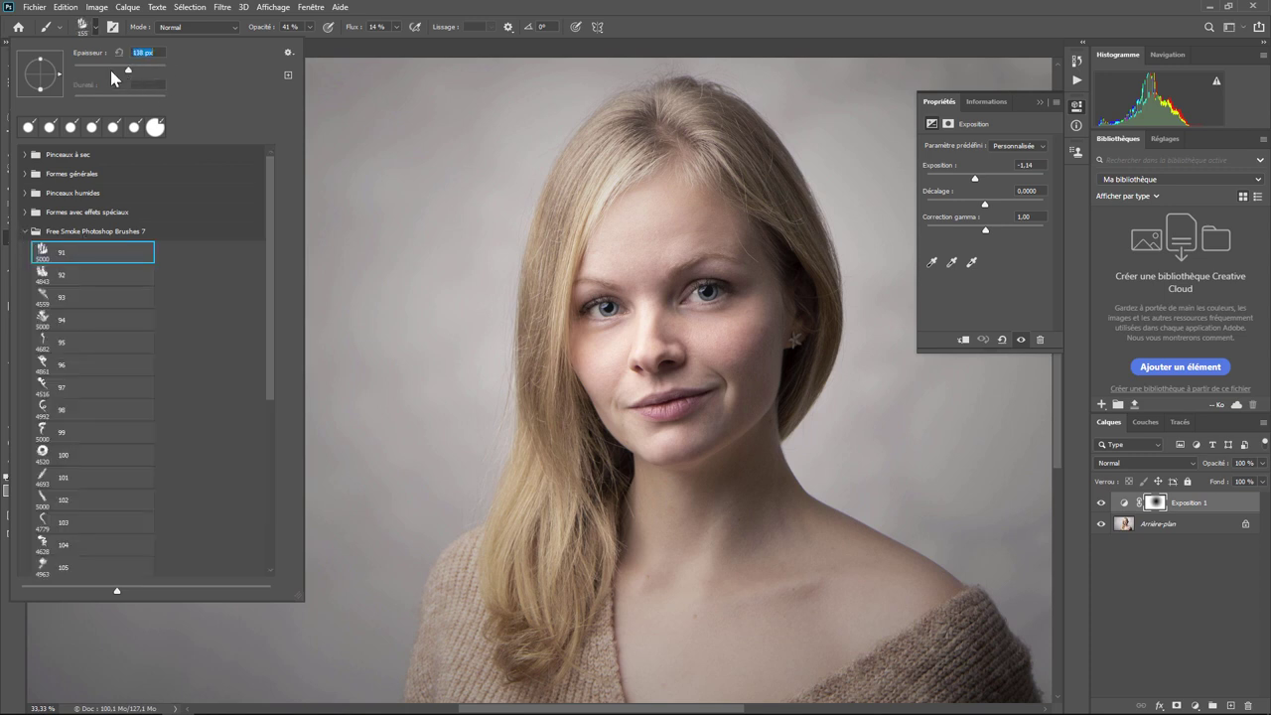
{"action": "left_click_drag", "start_coordinate": [111, 74], "coordinate": [102, 72]}
{"action": "left_click_drag", "start_coordinate": [110, 67], "coordinate": [159, 77]}
{"action": "key", "text": "Return"}
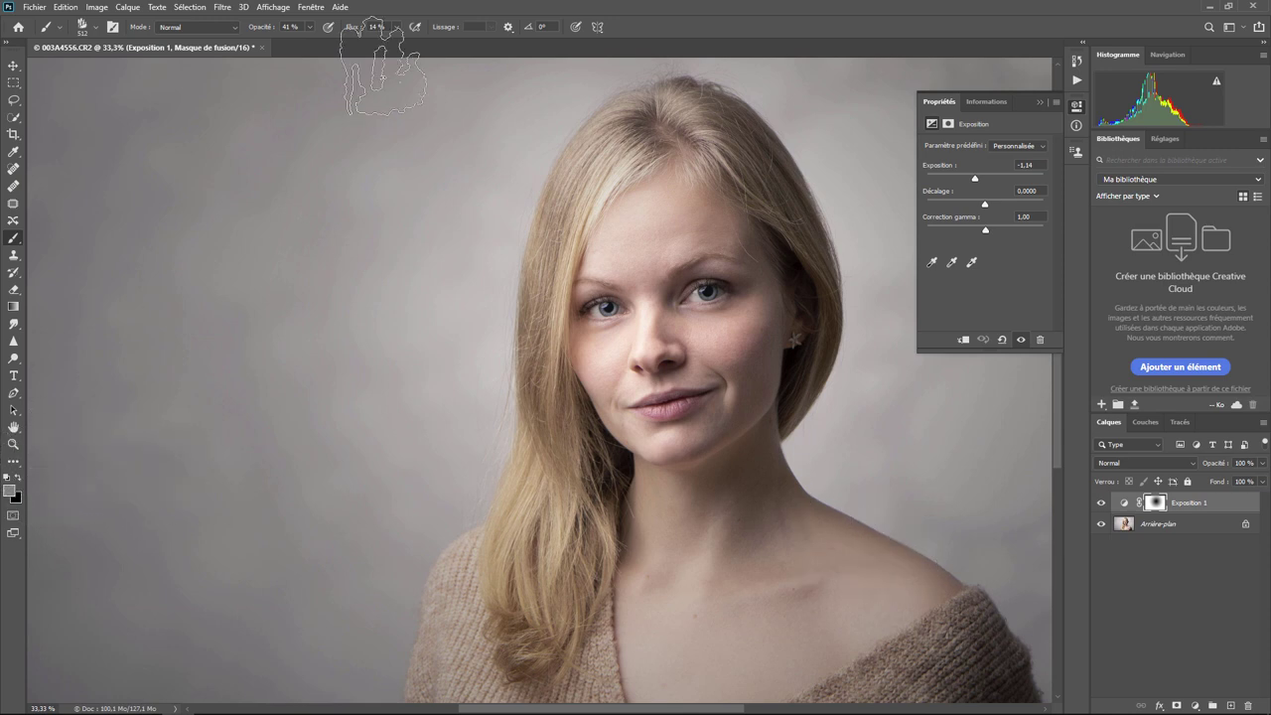
{"action": "left_click", "coordinate": [310, 28]}
{"action": "left_click_drag", "start_coordinate": [310, 41], "coordinate": [508, 55]}
{"action": "left_click", "coordinate": [395, 26]}
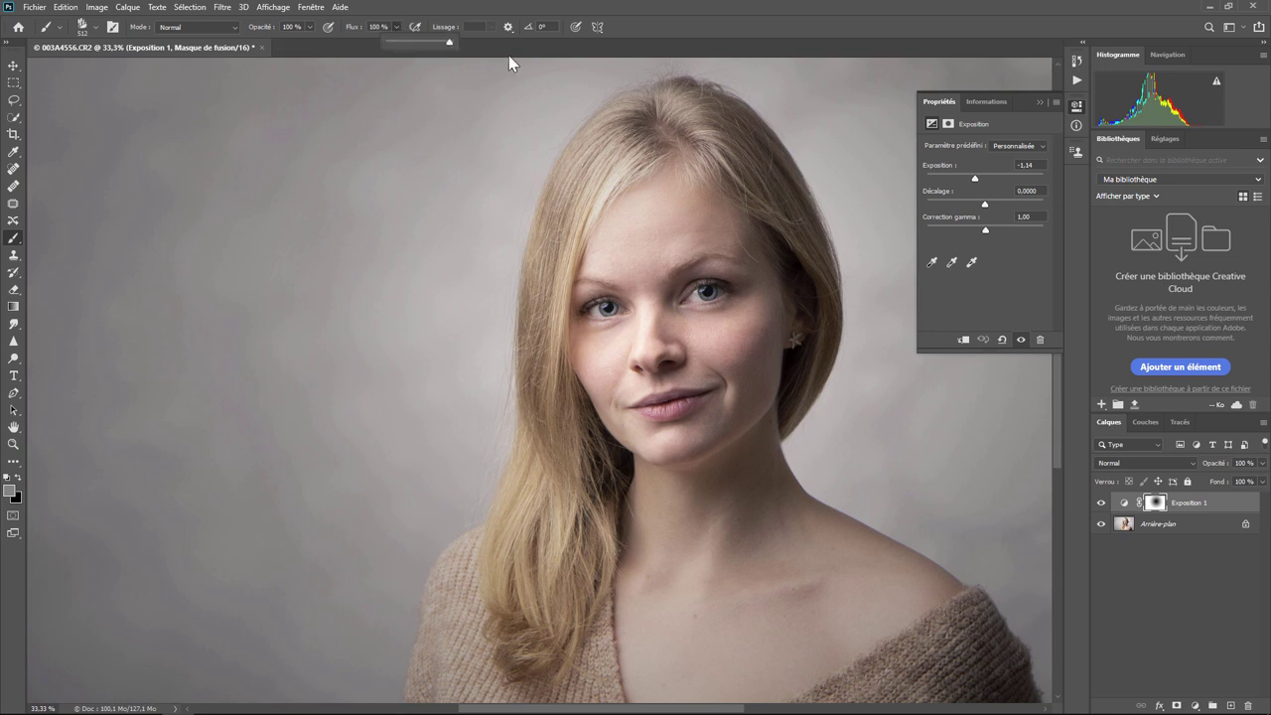
Add an empty layer above Exposition 1 and undo a test smoke stroke.
{"action": "left_click", "coordinate": [1231, 704]}
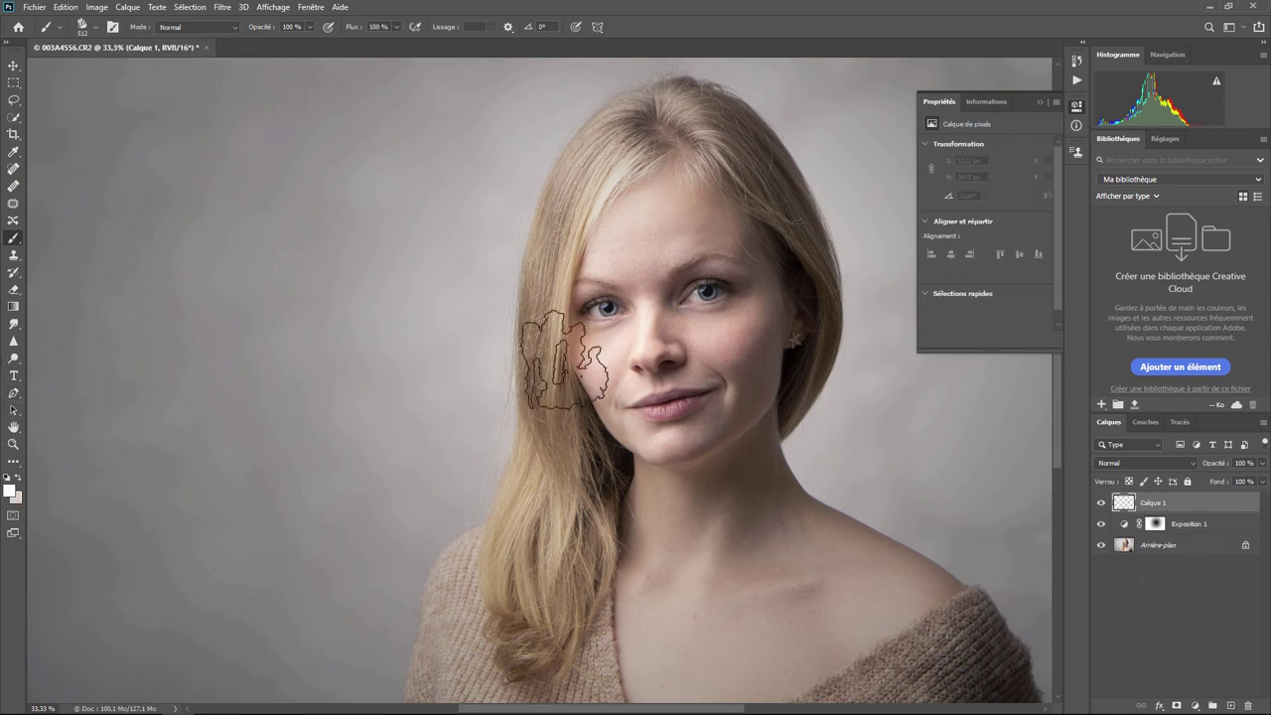
{"action": "mouse_move", "coordinate": [337, 319]}
{"action": "left_mouse_down"}
{"action": "mouse_move", "coordinate": [445, 360]}
{"action": "mouse_move", "coordinate": [774, 429]}
{"action": "left_mouse_up"}
{"action": "key", "text": "ctrl+z"}
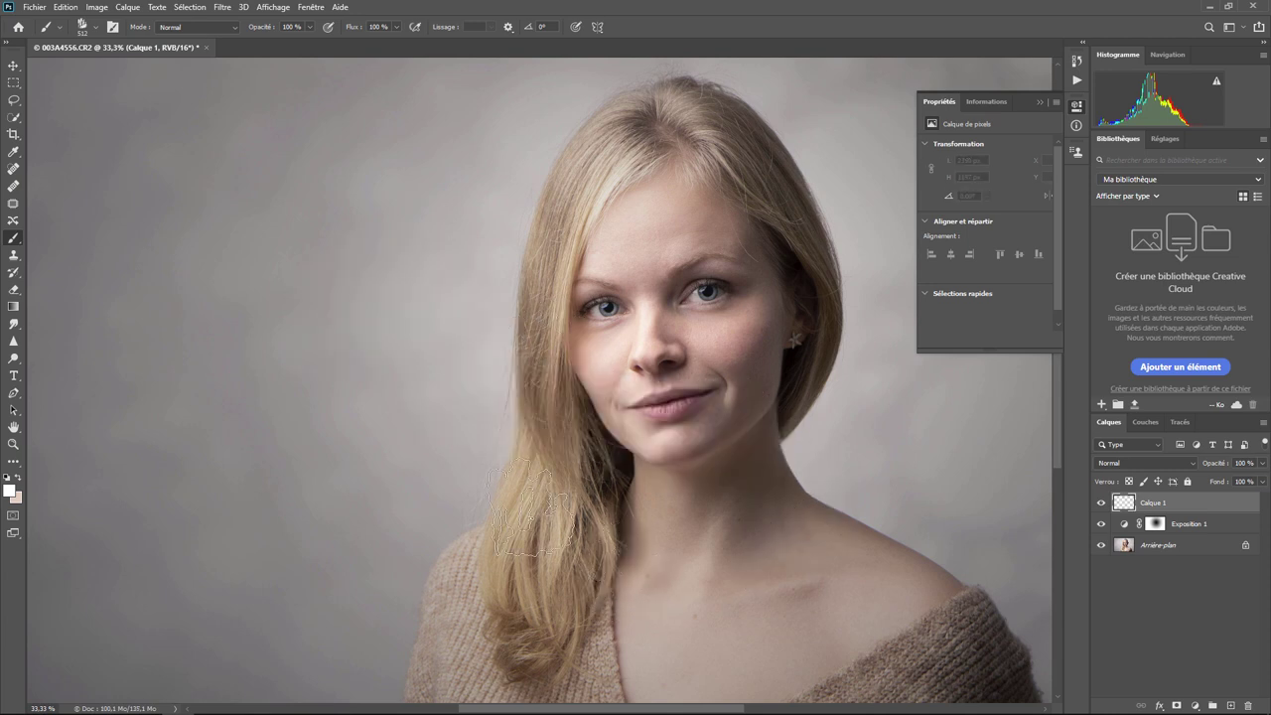
Start saving the smoke brush as a tool preset, naming it 'Fumée 1'.
{"action": "left_click", "coordinate": [60, 27]}
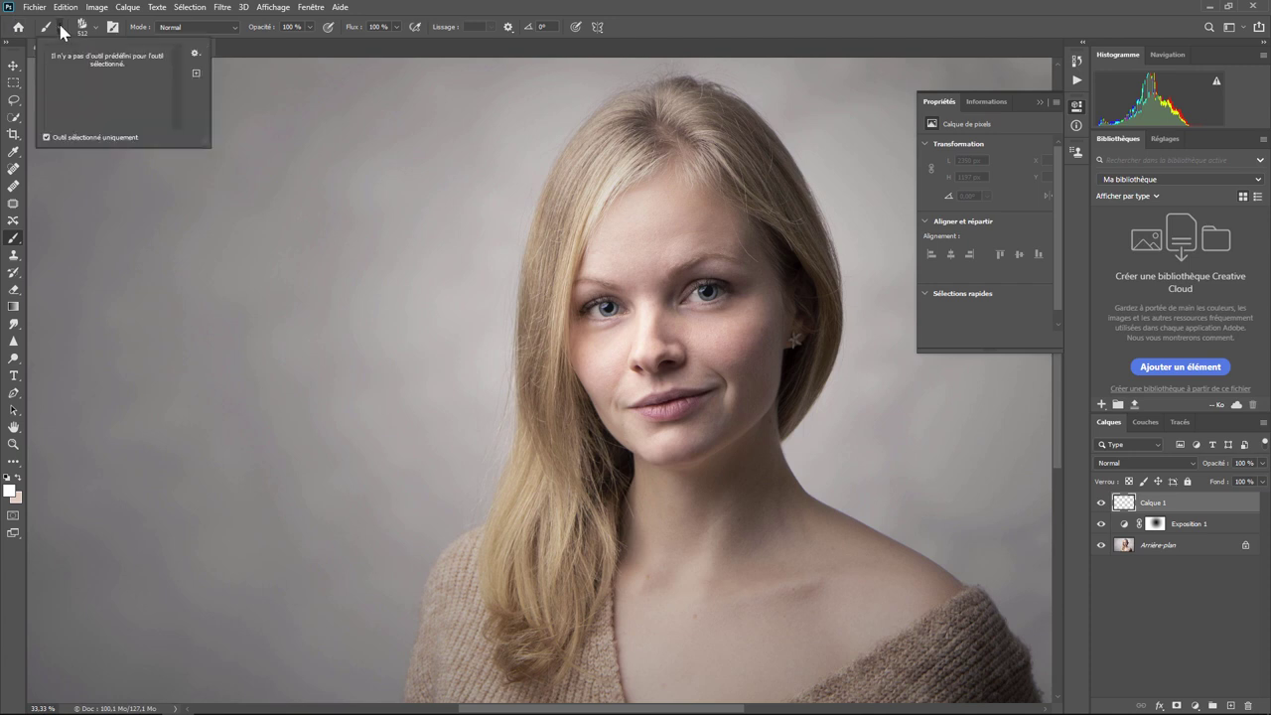
{"action": "left_click", "coordinate": [196, 73]}
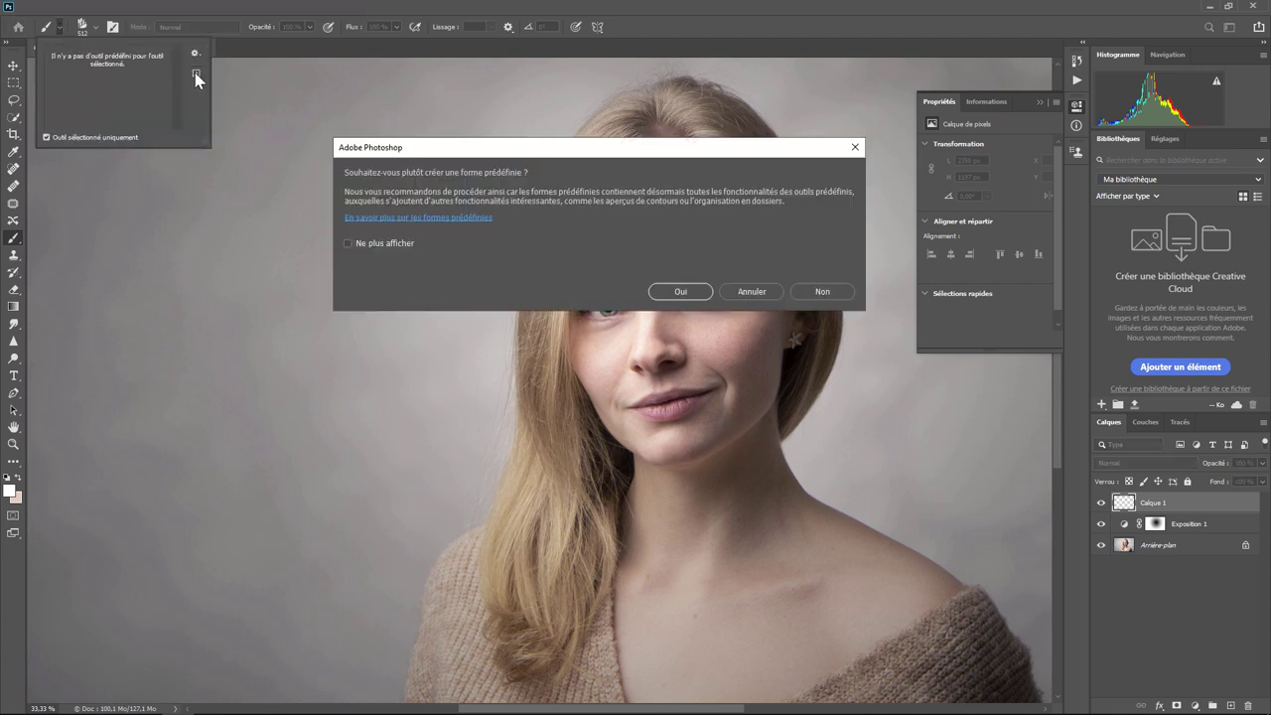
{"action": "left_click", "coordinate": [820, 292]}
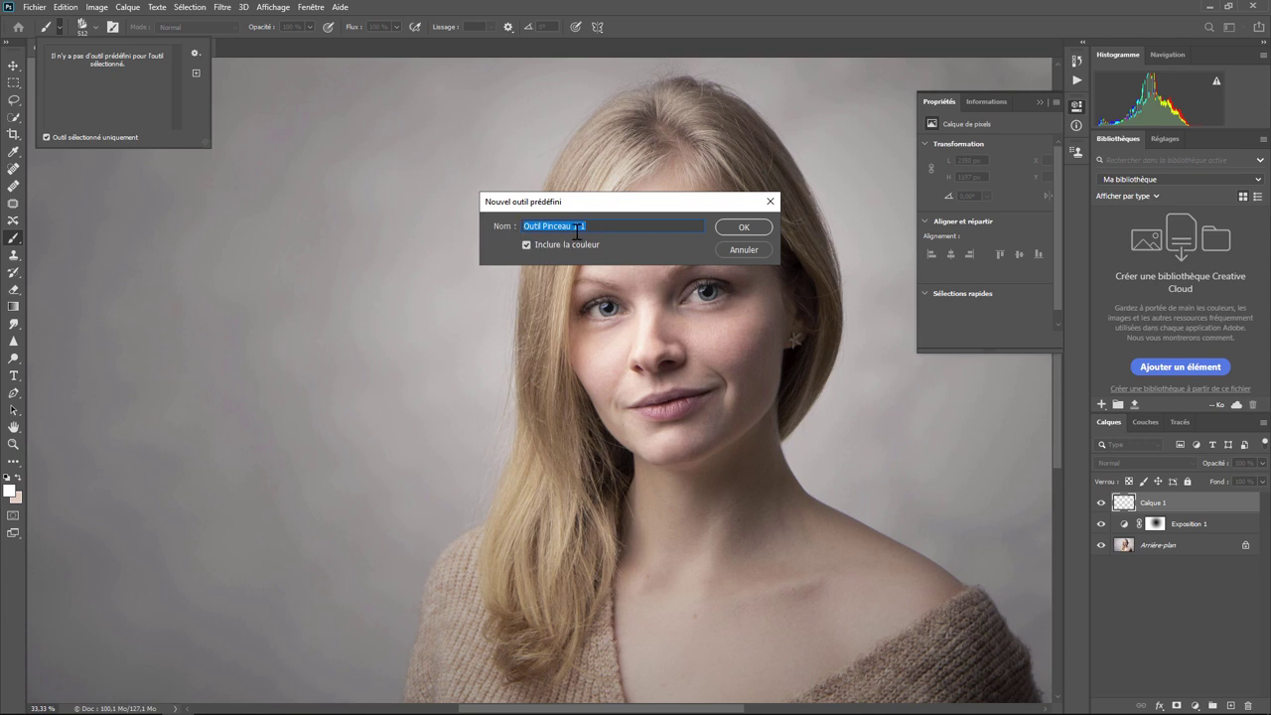
{"action": "left_click", "coordinate": [598, 229]}
{"action": "left_click_drag", "start_coordinate": [598, 227], "coordinate": [474, 228]}
{"action": "type", "text": "Fum"}
{"action": "type", "text": "ée 1"}
Confirm the Fumée 1 preset, then set a round 87 px tip with ~27% opacity and lower flow.
{"action": "left_click", "coordinate": [749, 227]}
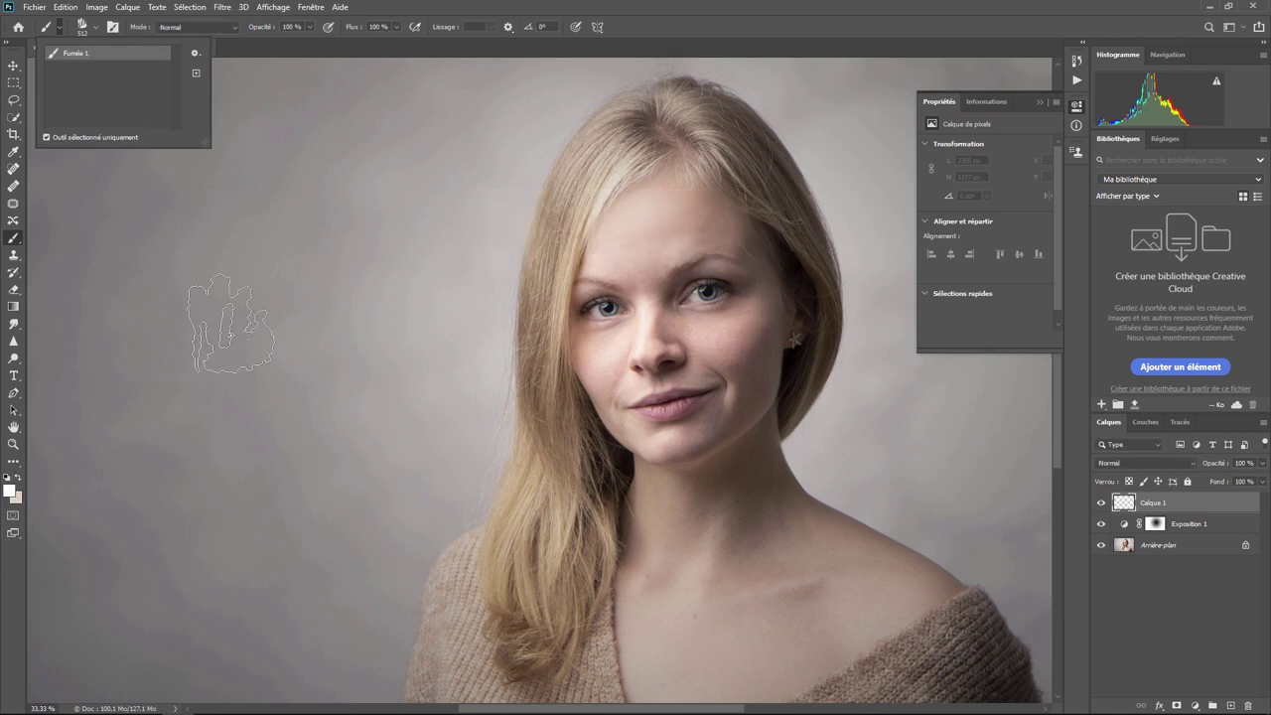
{"action": "left_click", "coordinate": [96, 27]}
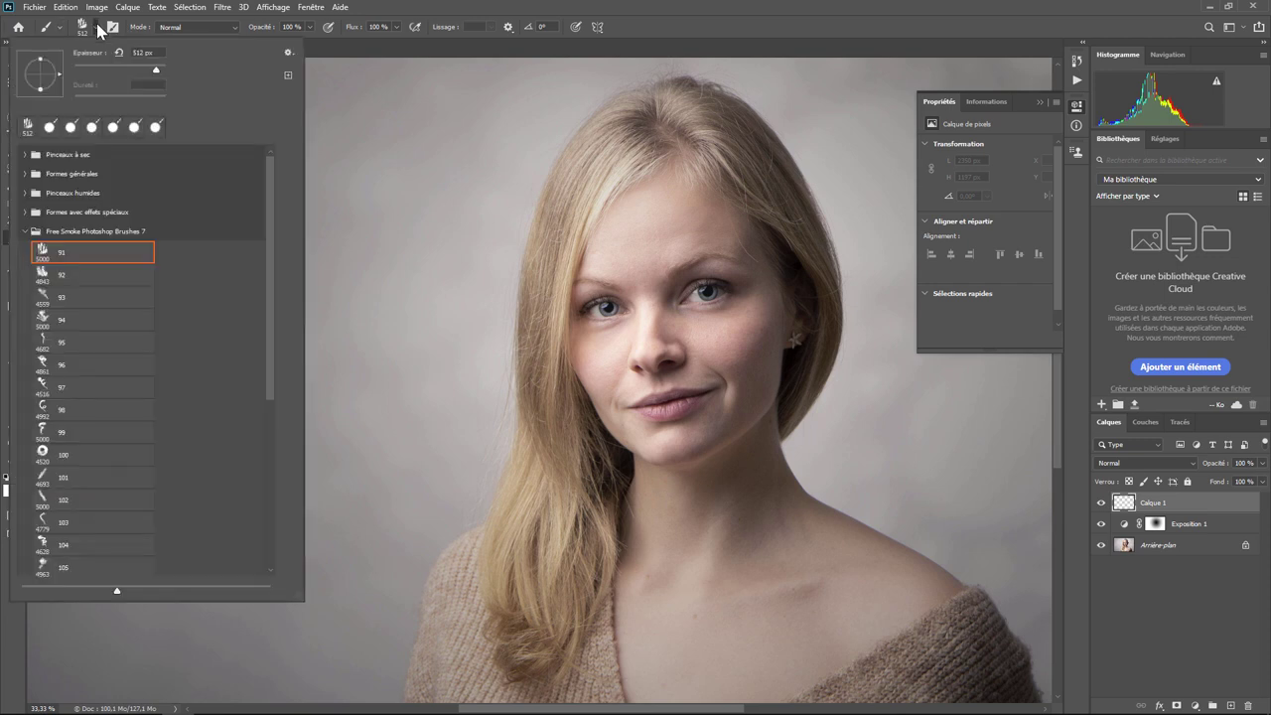
{"action": "left_click", "coordinate": [51, 123]}
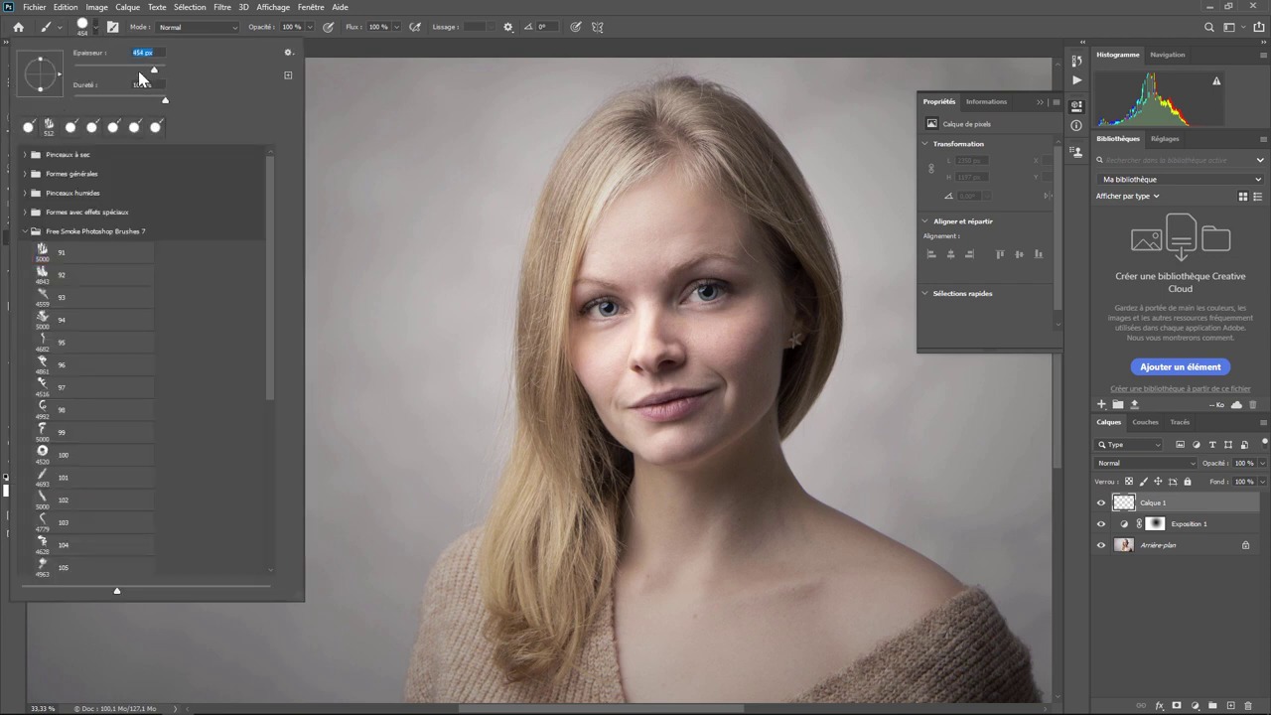
{"action": "left_click_drag", "start_coordinate": [139, 70], "coordinate": [114, 72]}
{"action": "left_click", "coordinate": [311, 26]}
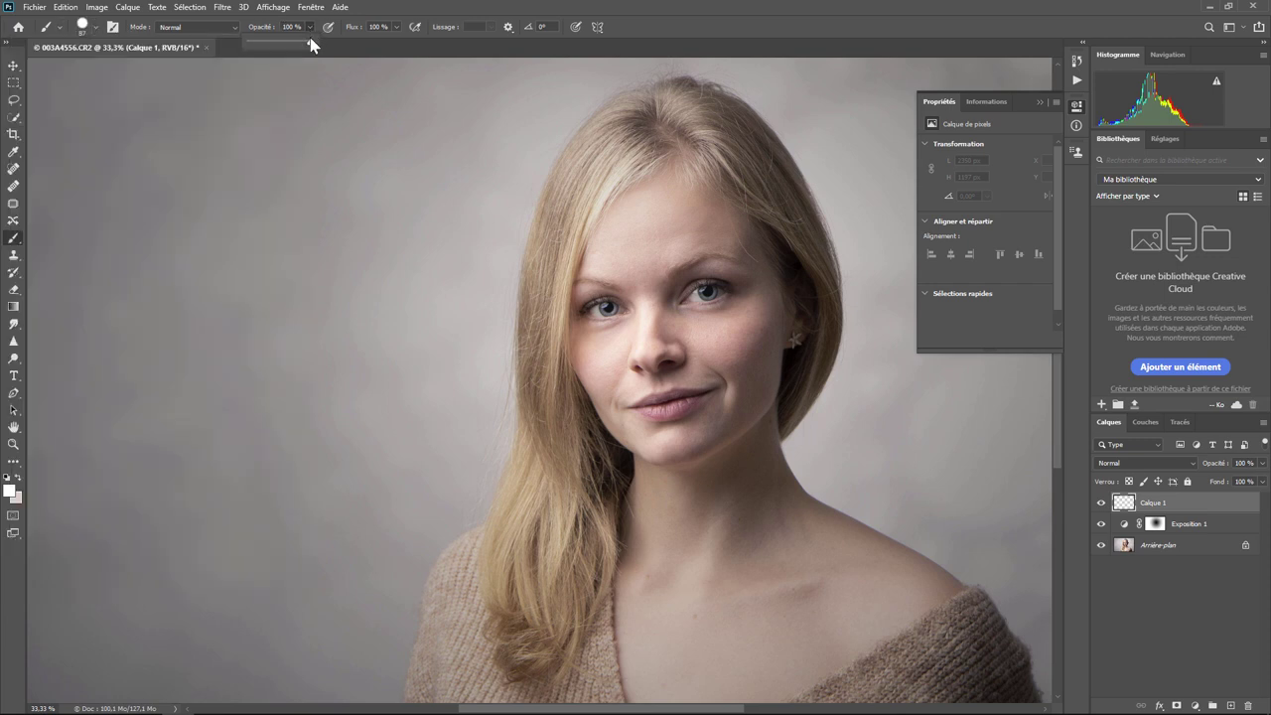
{"action": "left_click_drag", "start_coordinate": [314, 43], "coordinate": [262, 46]}
{"action": "left_click", "coordinate": [395, 27]}
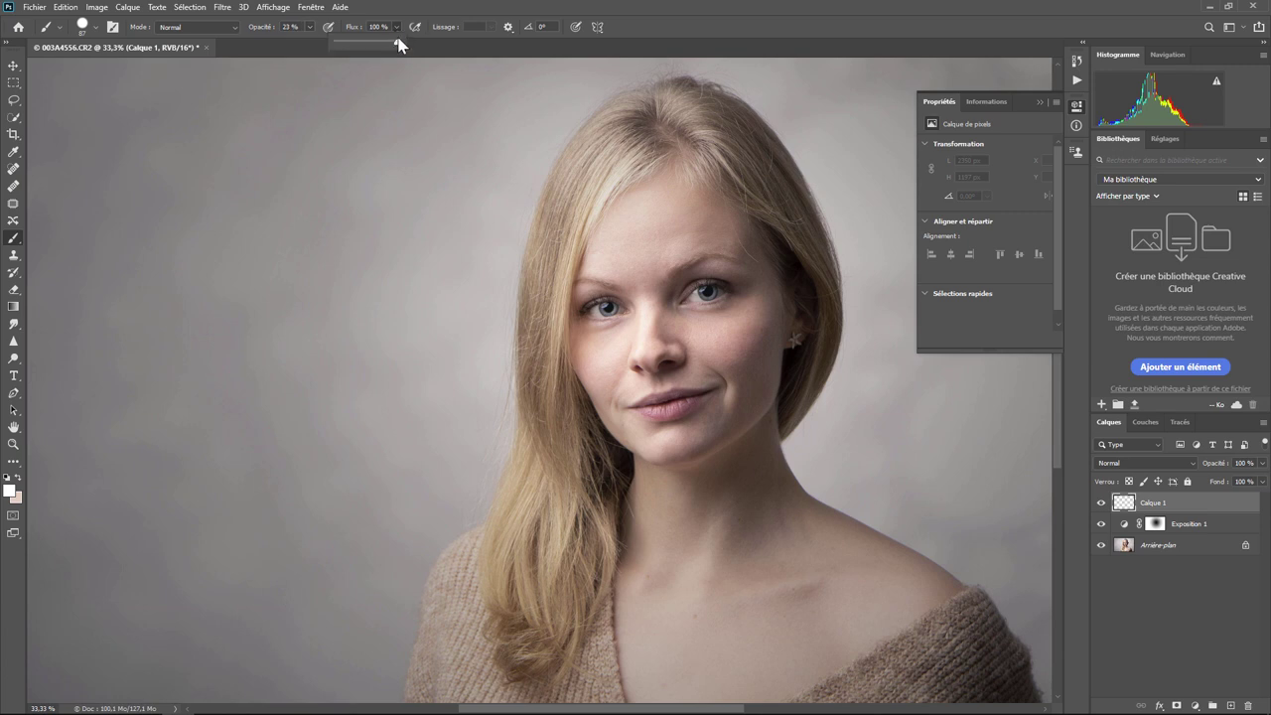
{"action": "left_click_drag", "start_coordinate": [400, 44], "coordinate": [357, 47]}
Set the foreground colour to red and paint a pink zigzag stroke.
{"action": "left_click", "coordinate": [10, 490]}
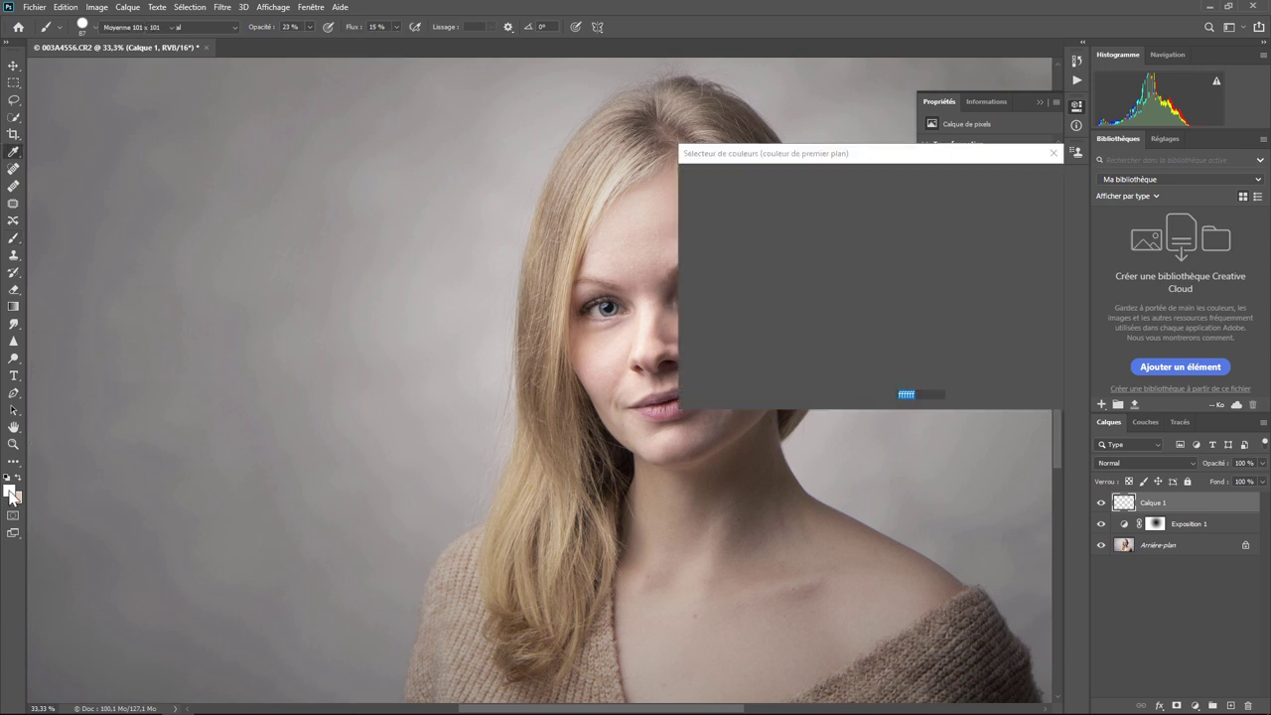
{"action": "left_click", "coordinate": [850, 188]}
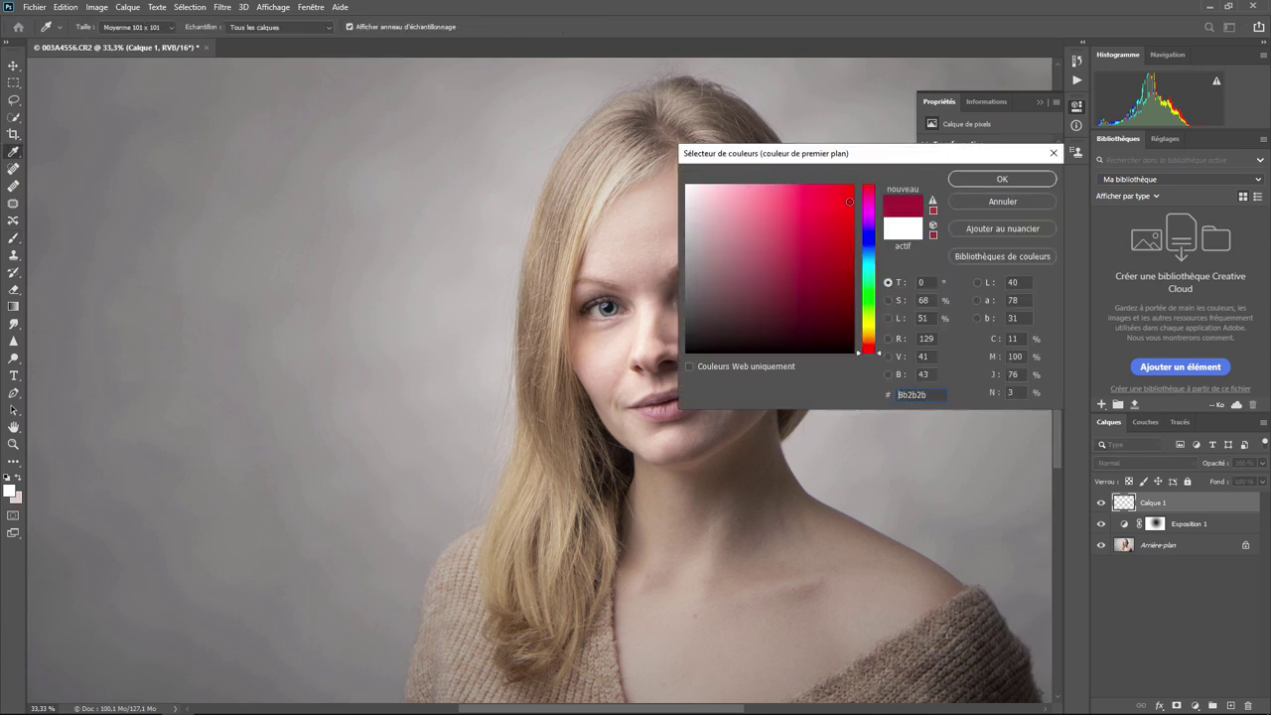
{"action": "left_click", "coordinate": [1001, 179]}
{"action": "mouse_move", "coordinate": [308, 316]}
{"action": "left_mouse_down"}
{"action": "mouse_move", "coordinate": [428, 221]}
{"action": "mouse_move", "coordinate": [407, 478]}
{"action": "left_mouse_up"}
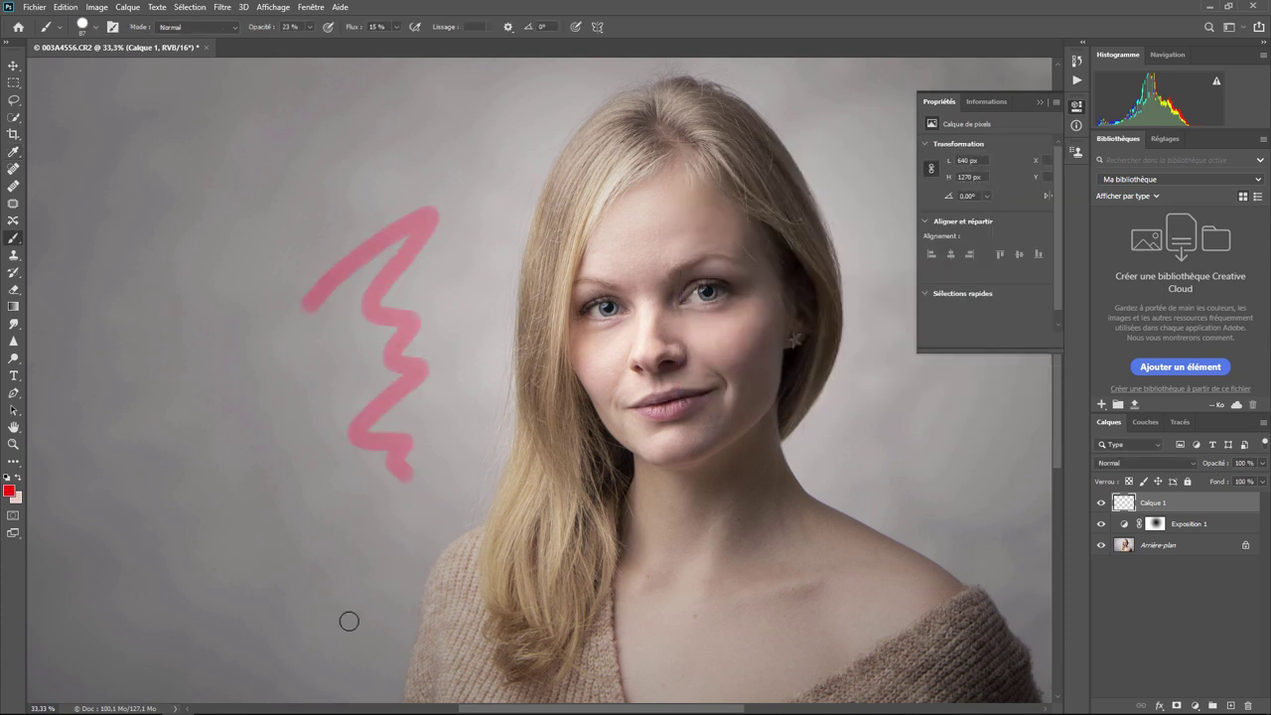
Apply the Fumée 1 preset and stamp two white smoke marks at lower left.
{"action": "left_click", "coordinate": [60, 27]}
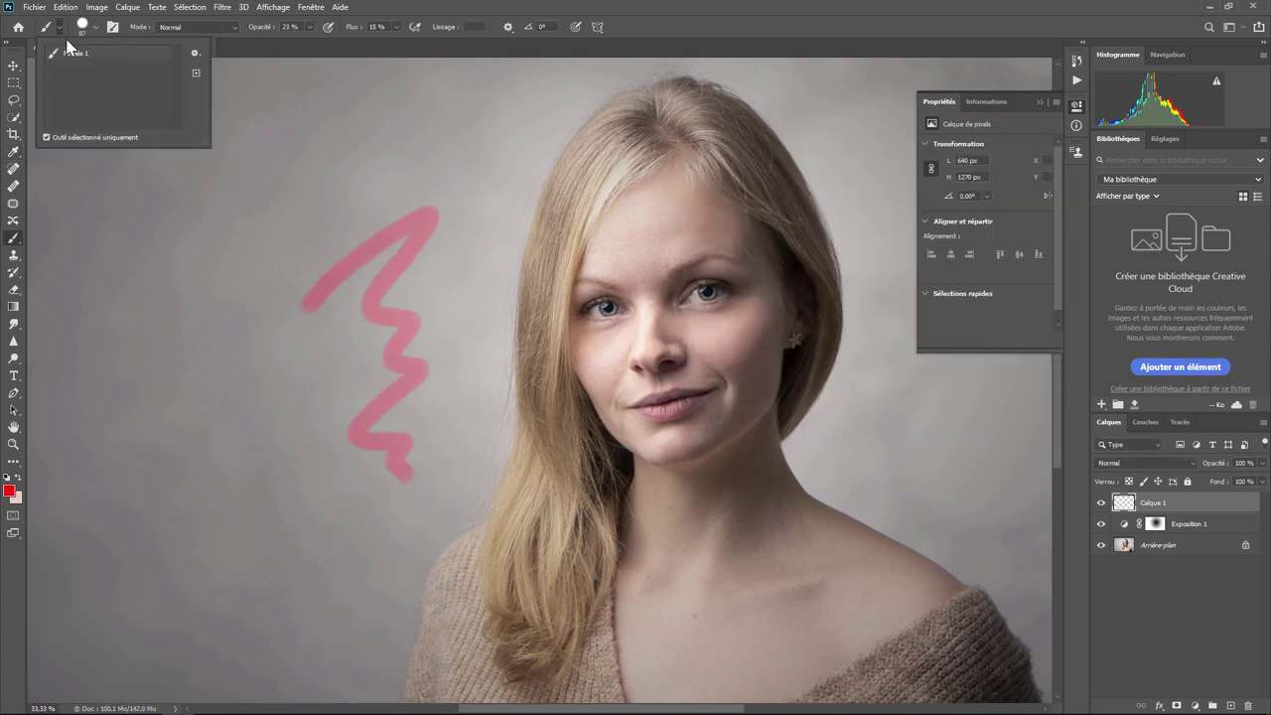
{"action": "left_click", "coordinate": [75, 55]}
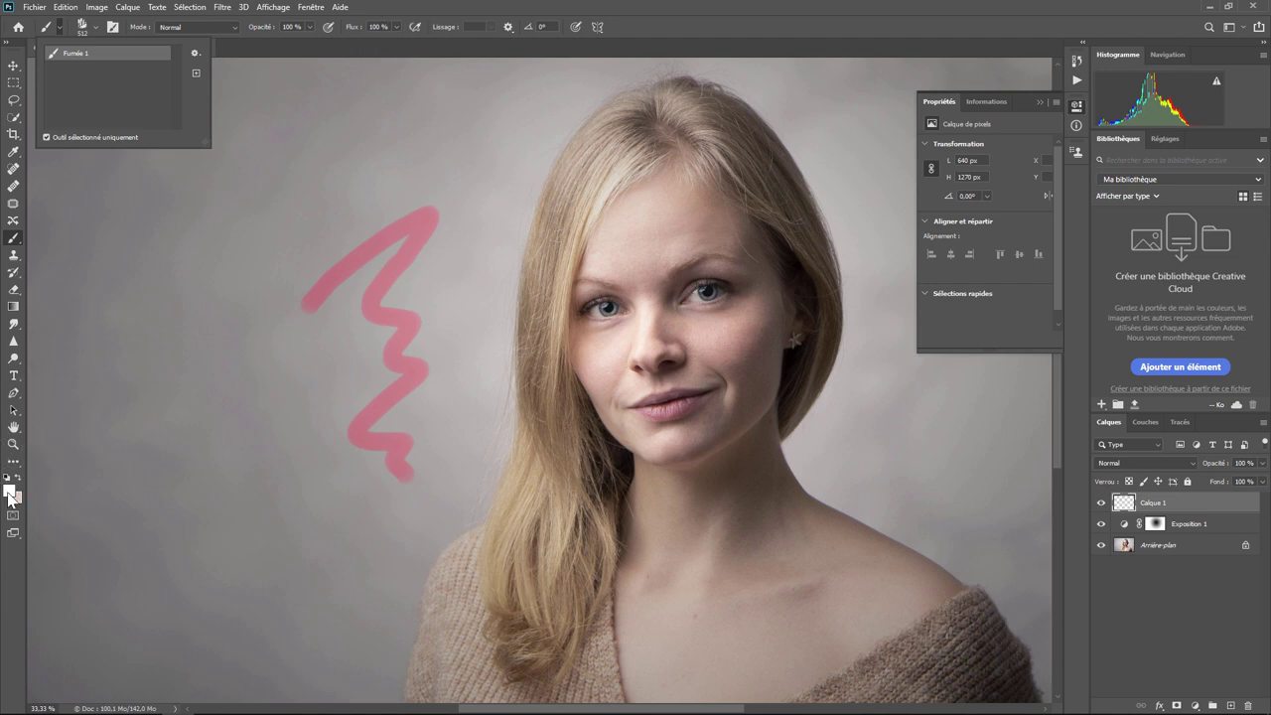
{"action": "left_click", "coordinate": [213, 502]}
{"action": "left_click", "coordinate": [314, 511]}
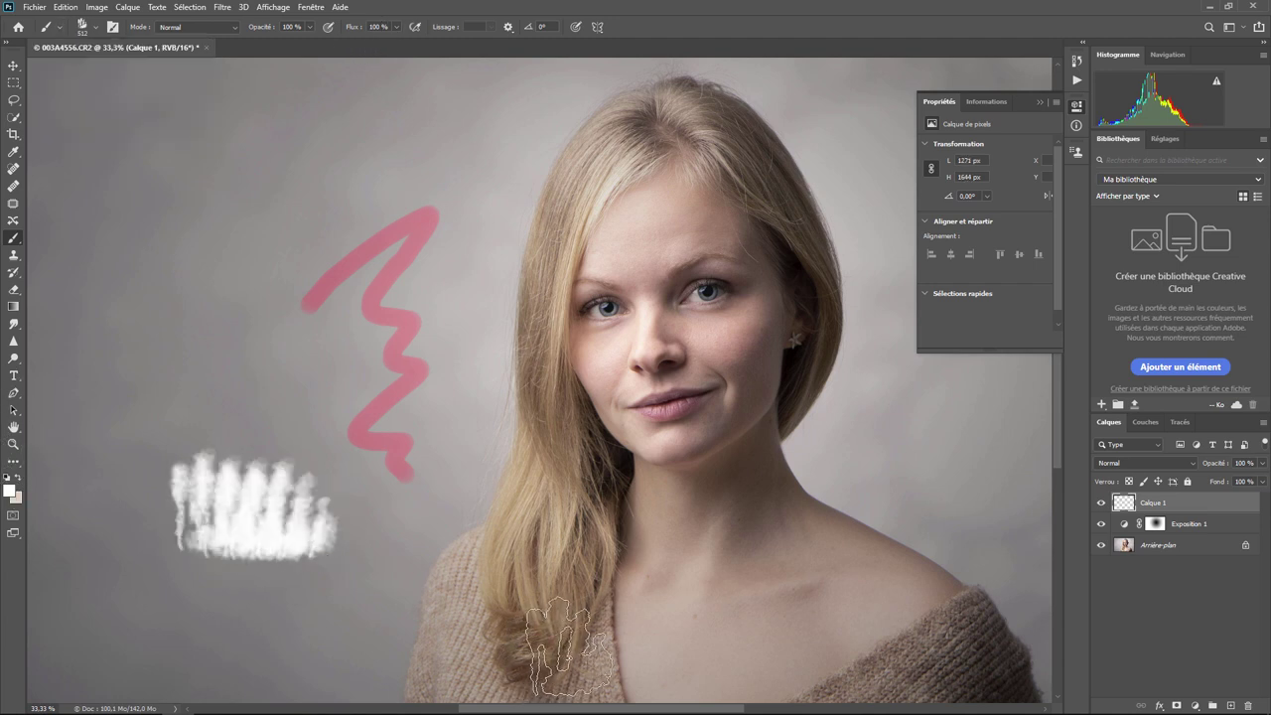
{"action": "left_click", "coordinate": [60, 28]}
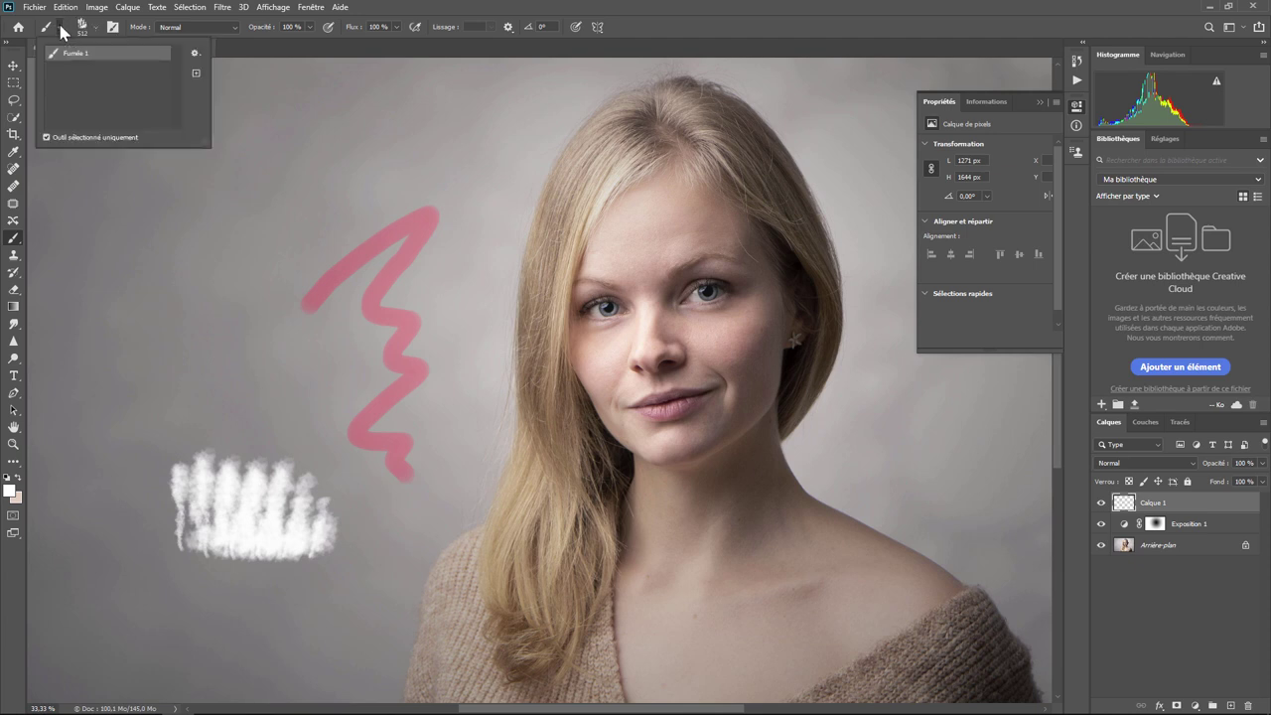
{"action": "left_click", "coordinate": [196, 54]}
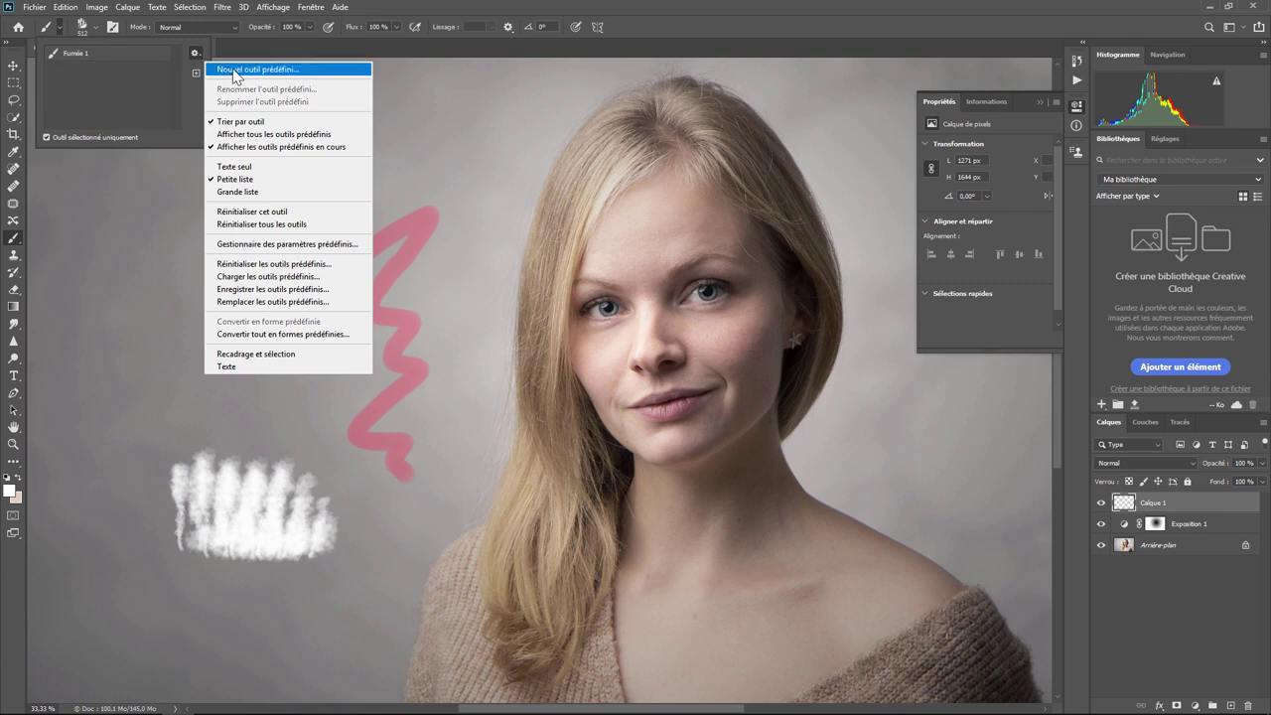
{"action": "left_click", "coordinate": [120, 61]}
{"action": "left_click", "coordinate": [120, 60]}
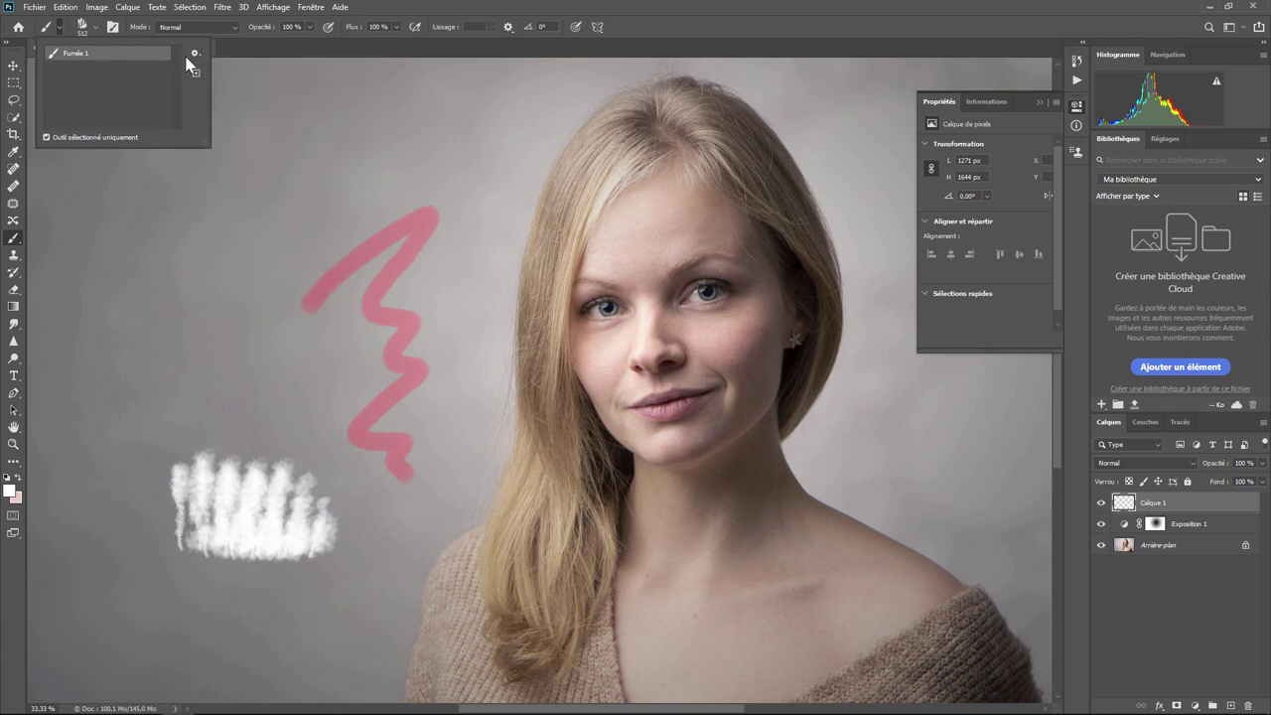
{"action": "left_click", "coordinate": [204, 54]}
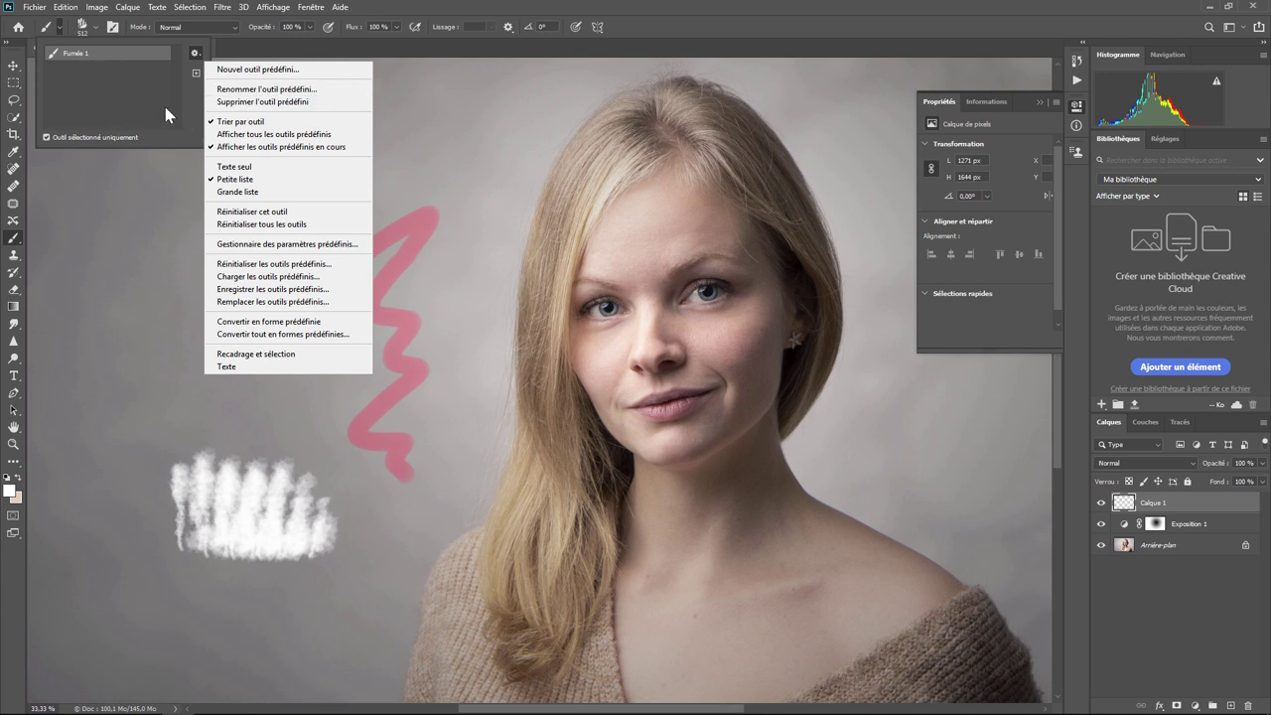
{"action": "left_click", "coordinate": [245, 167]}
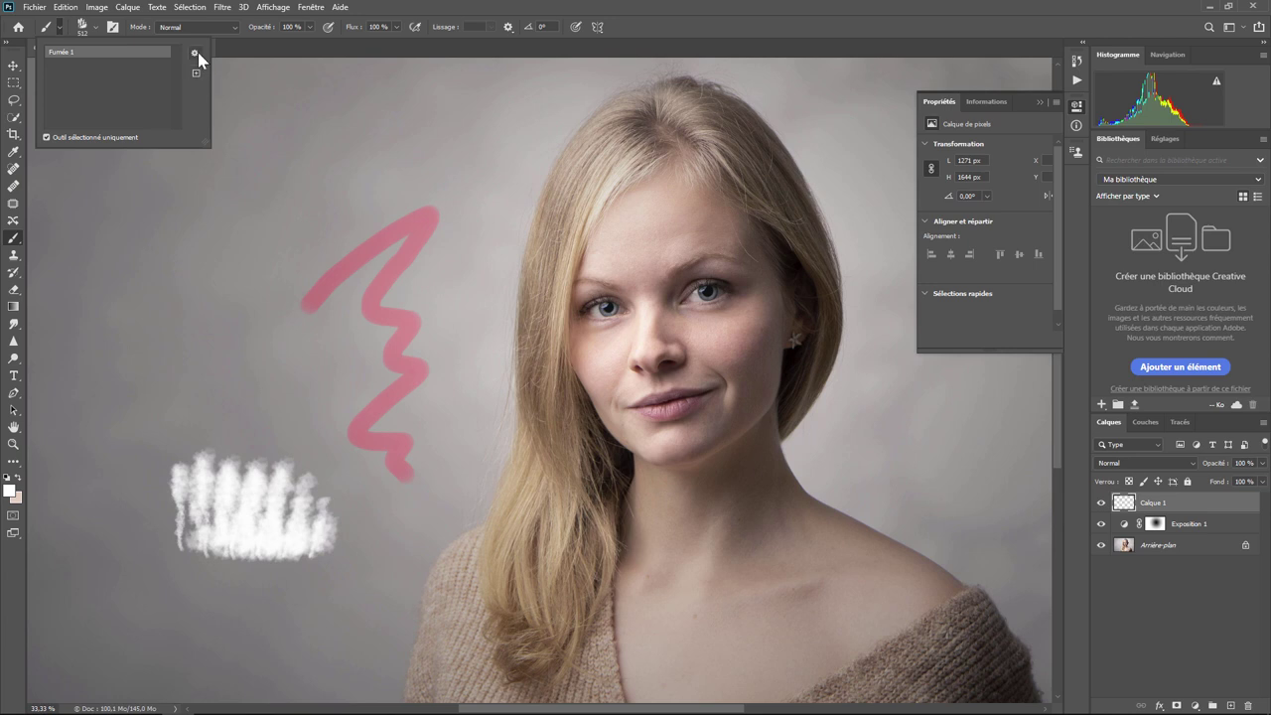
{"action": "left_click", "coordinate": [195, 53]}
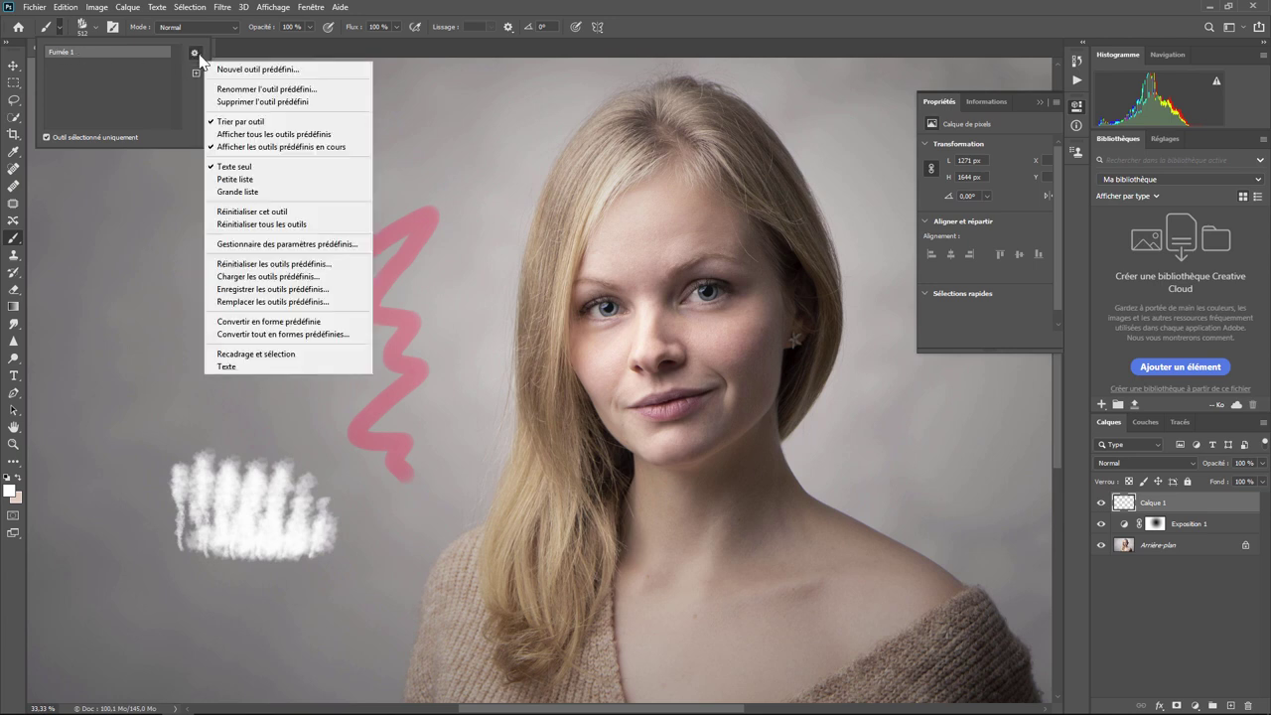
{"action": "left_click", "coordinate": [238, 164]}
{"action": "left_click", "coordinate": [196, 53]}
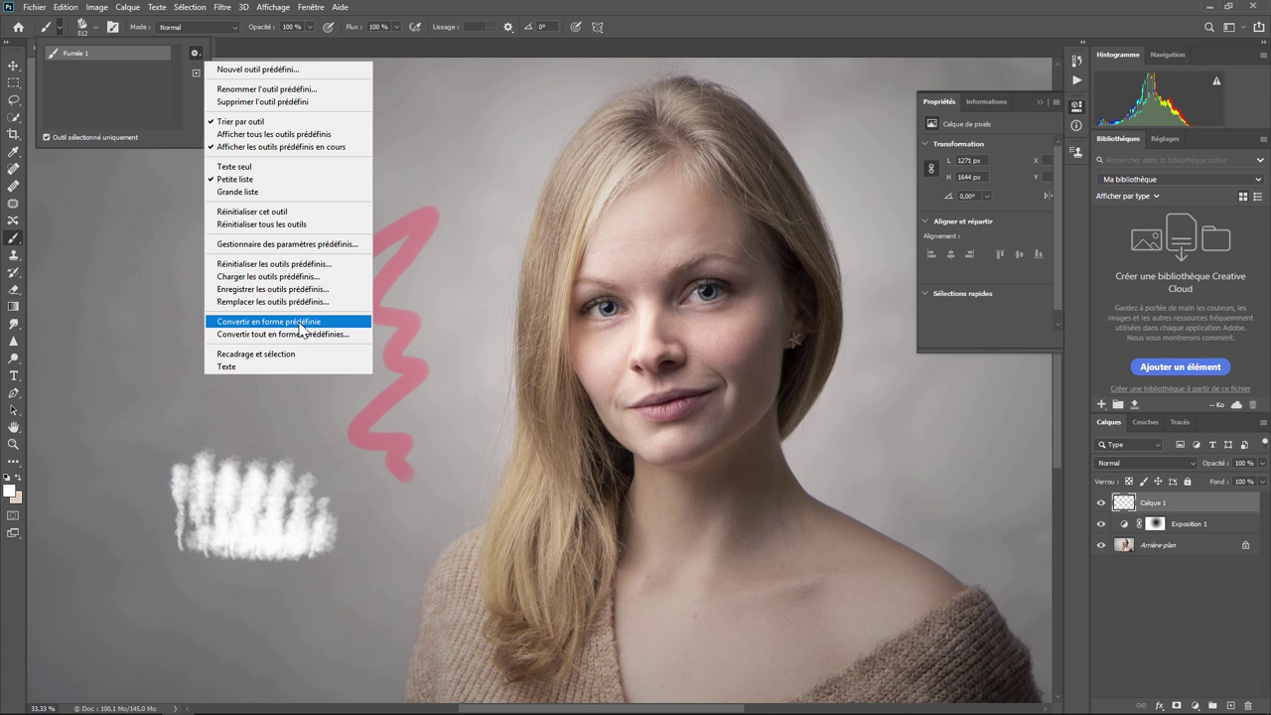
Dismiss the options menu and drag the Tool Preset panel's corner to make it much larger.
{"action": "left_click", "coordinate": [179, 137]}
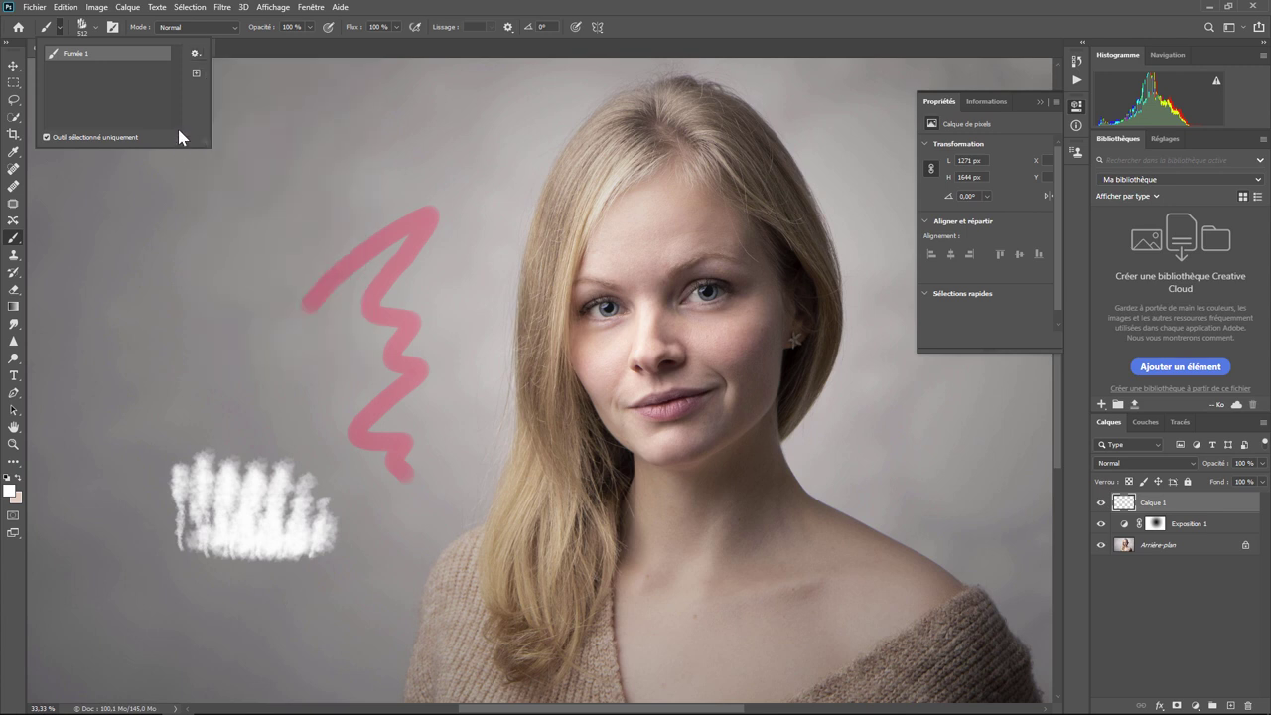
{"action": "mouse_move", "coordinate": [207, 144]}
{"action": "left_mouse_down"}
{"action": "mouse_move", "coordinate": [237, 236]}
{"action": "mouse_move", "coordinate": [319, 324]}
{"action": "left_mouse_up"}
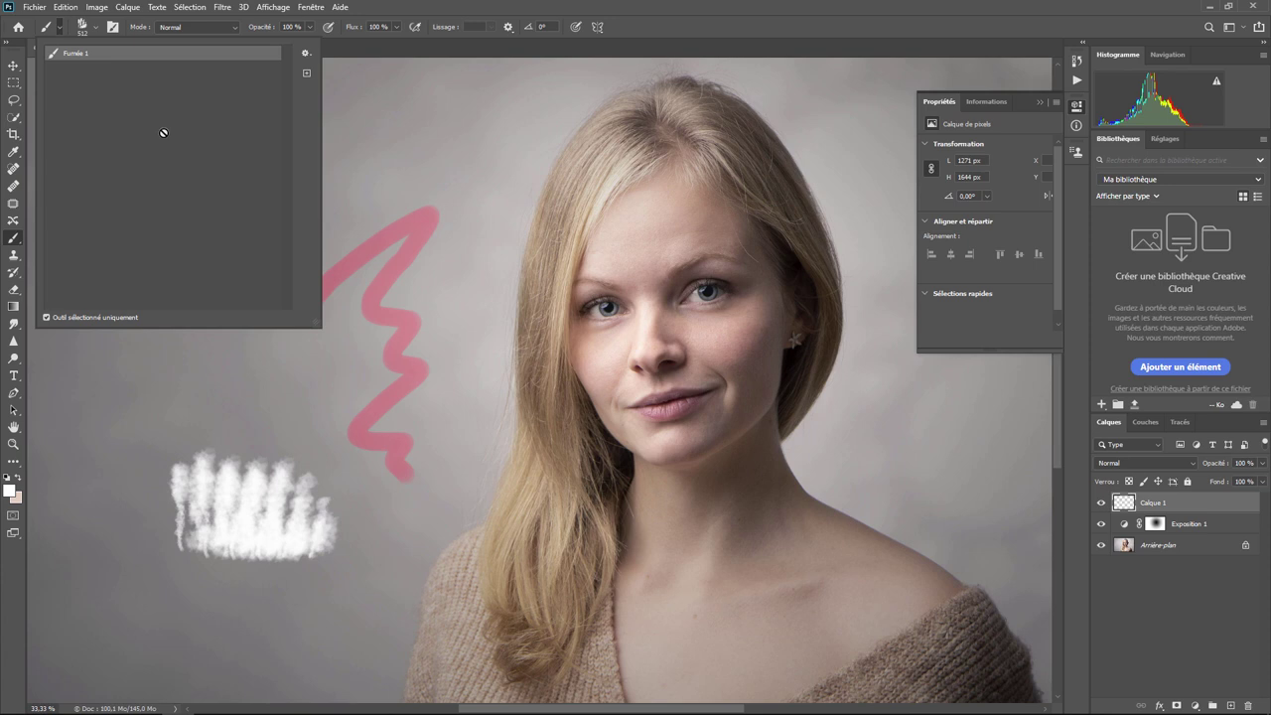
Close the preset panel, swap red to the foreground, and select the Horizontal Type tool.
{"action": "key", "text": "Escape"}
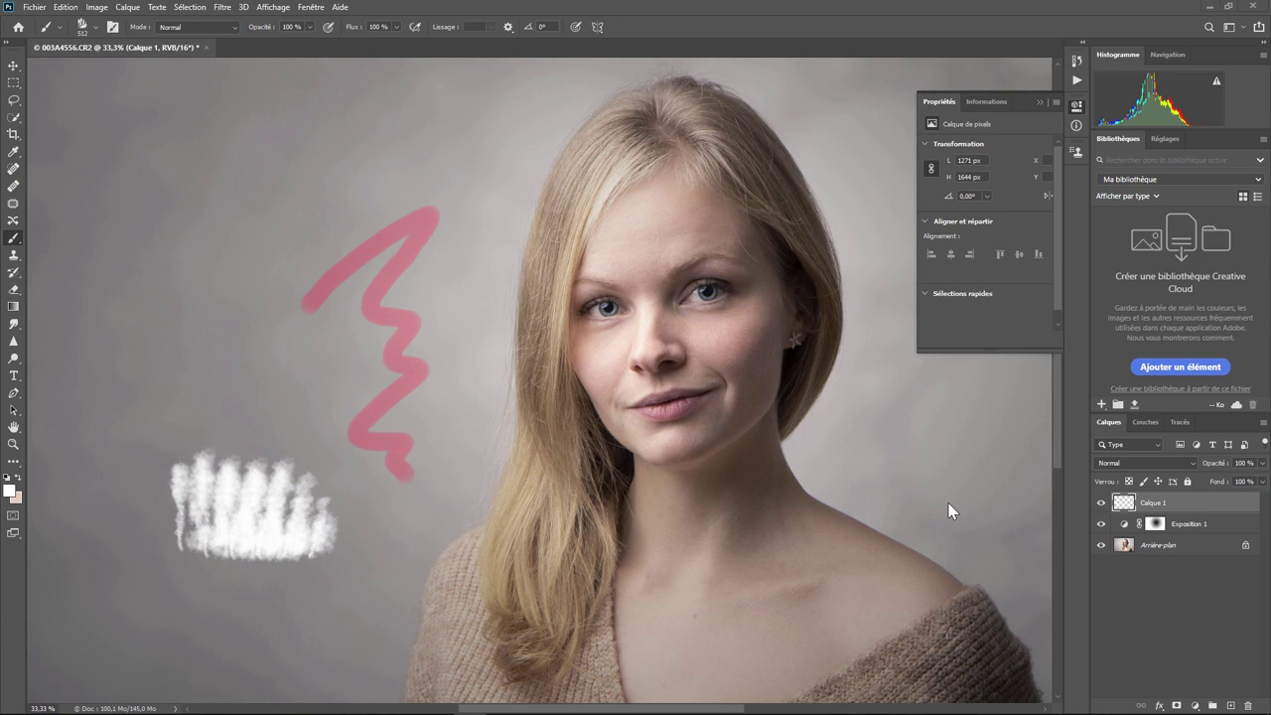
{"action": "key", "text": "x"}
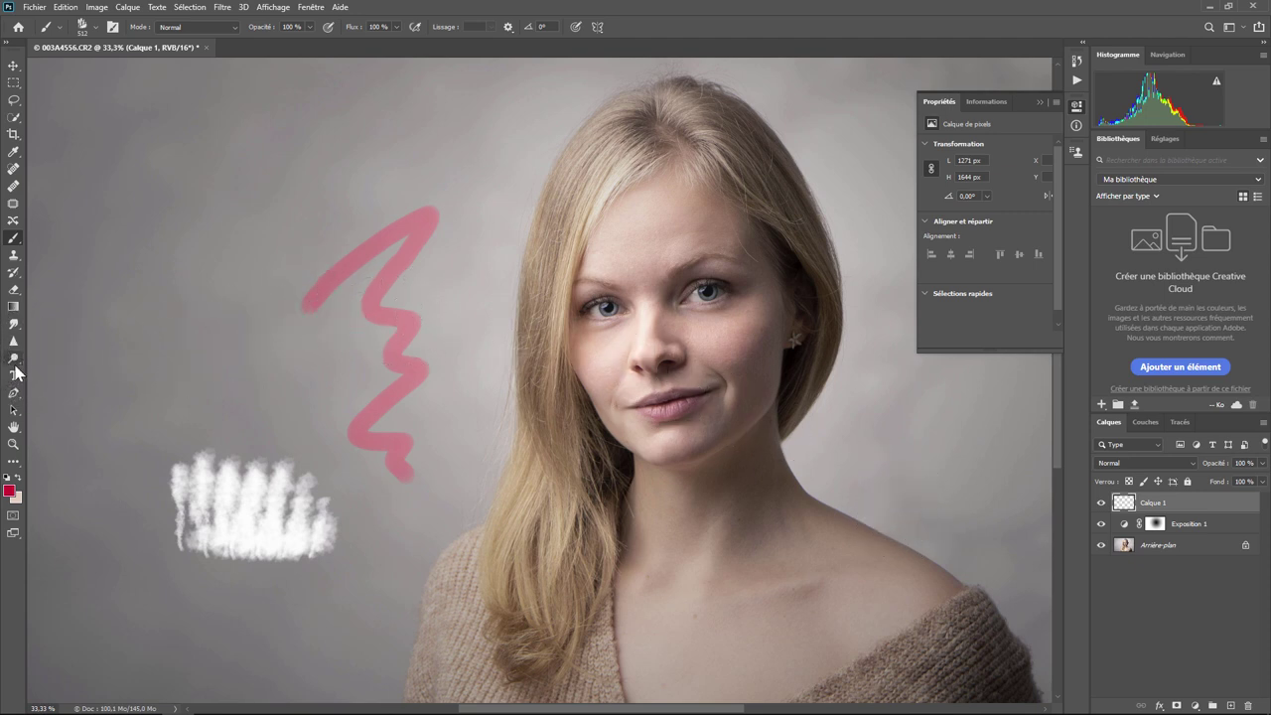
{"action": "left_click", "coordinate": [14, 374]}
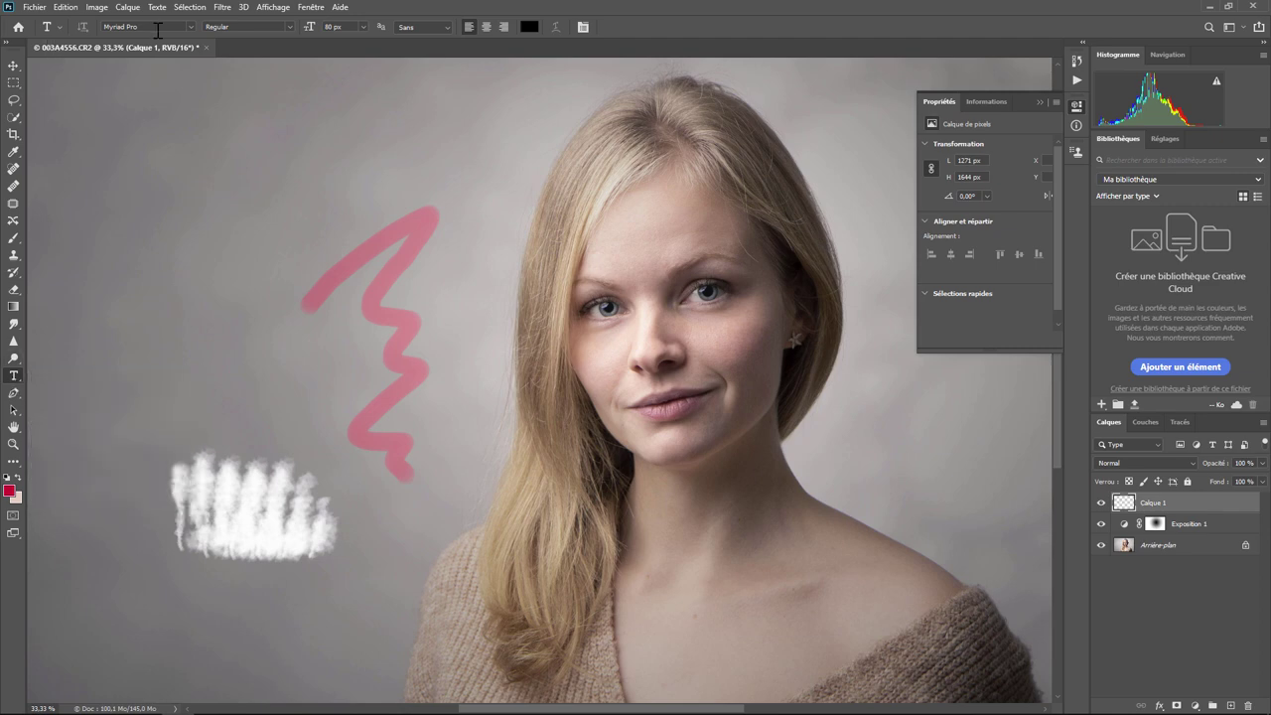
Browse the font list and keep Arial Regular as the font.
{"action": "left_click", "coordinate": [192, 27]}
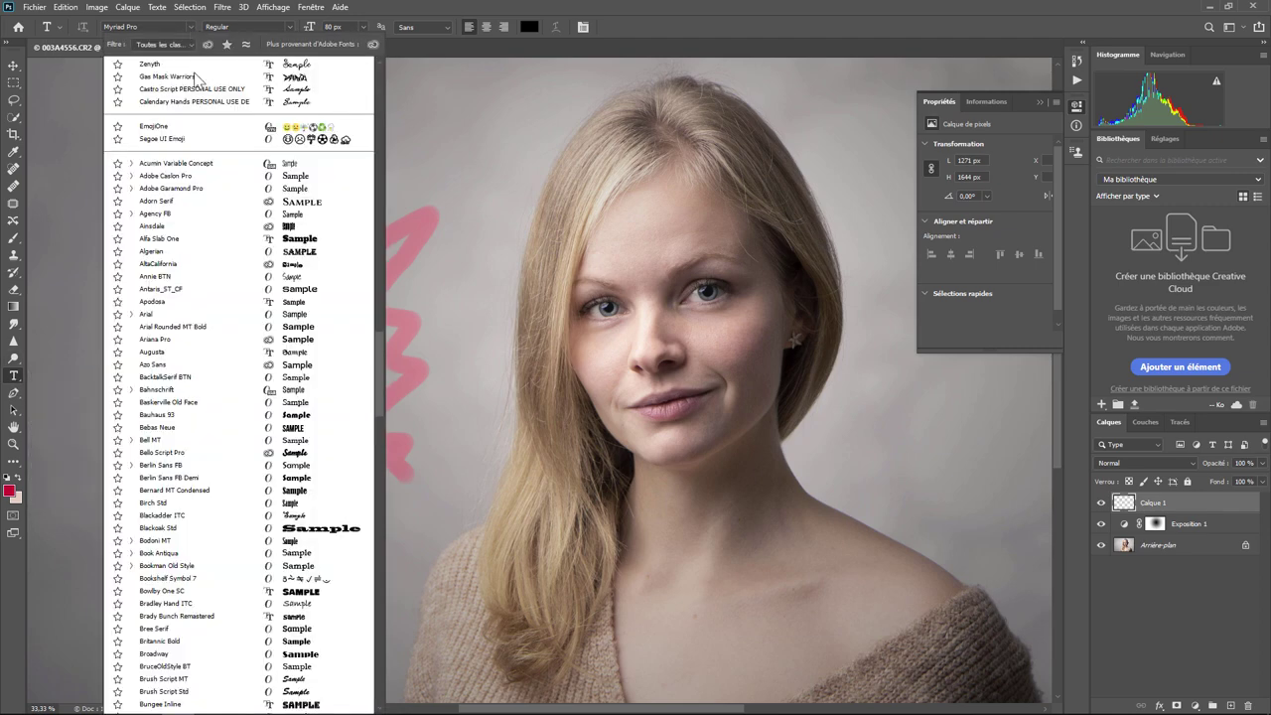
{"action": "scroll", "coordinate": [188, 153], "scroll_direction": "down", "scroll_amount": 15}
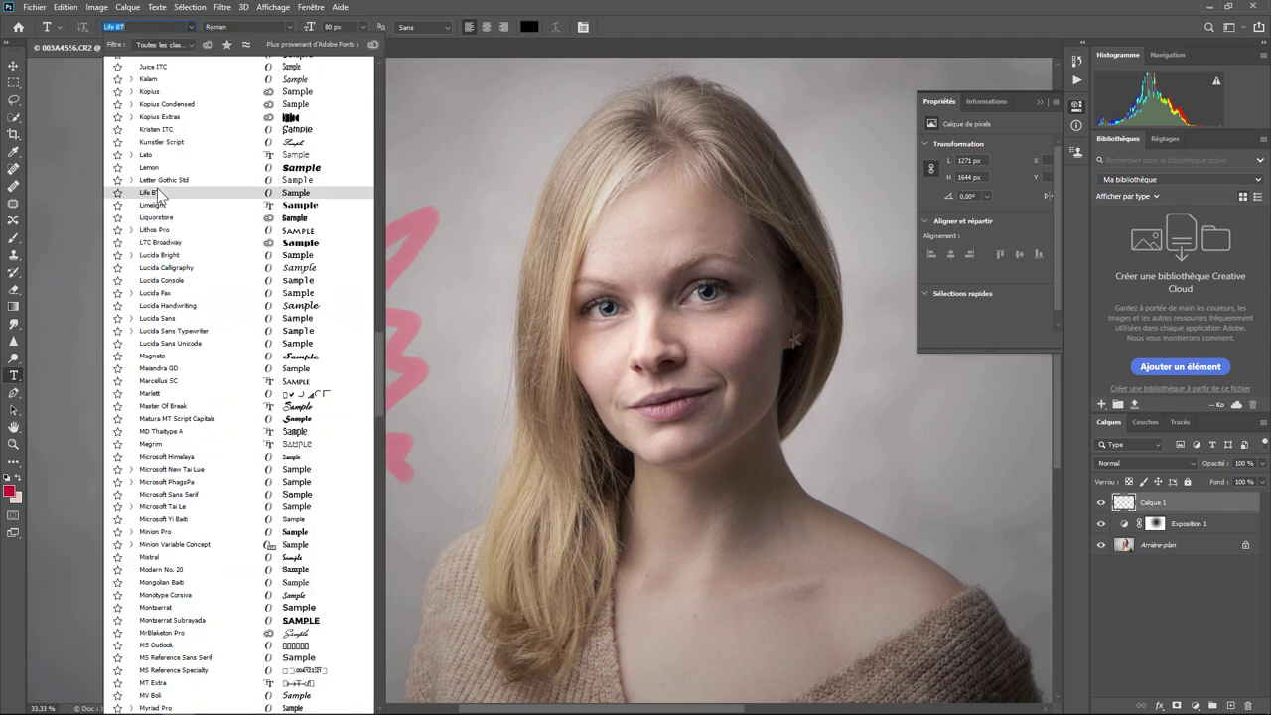
{"action": "scroll", "coordinate": [159, 193], "scroll_direction": "up", "scroll_amount": 3}
{"action": "scroll", "coordinate": [164, 192], "scroll_direction": "up", "scroll_amount": 3}
{"action": "scroll", "coordinate": [169, 191], "scroll_direction": "up", "scroll_amount": 3}
{"action": "scroll", "coordinate": [177, 189], "scroll_direction": "up", "scroll_amount": 3}
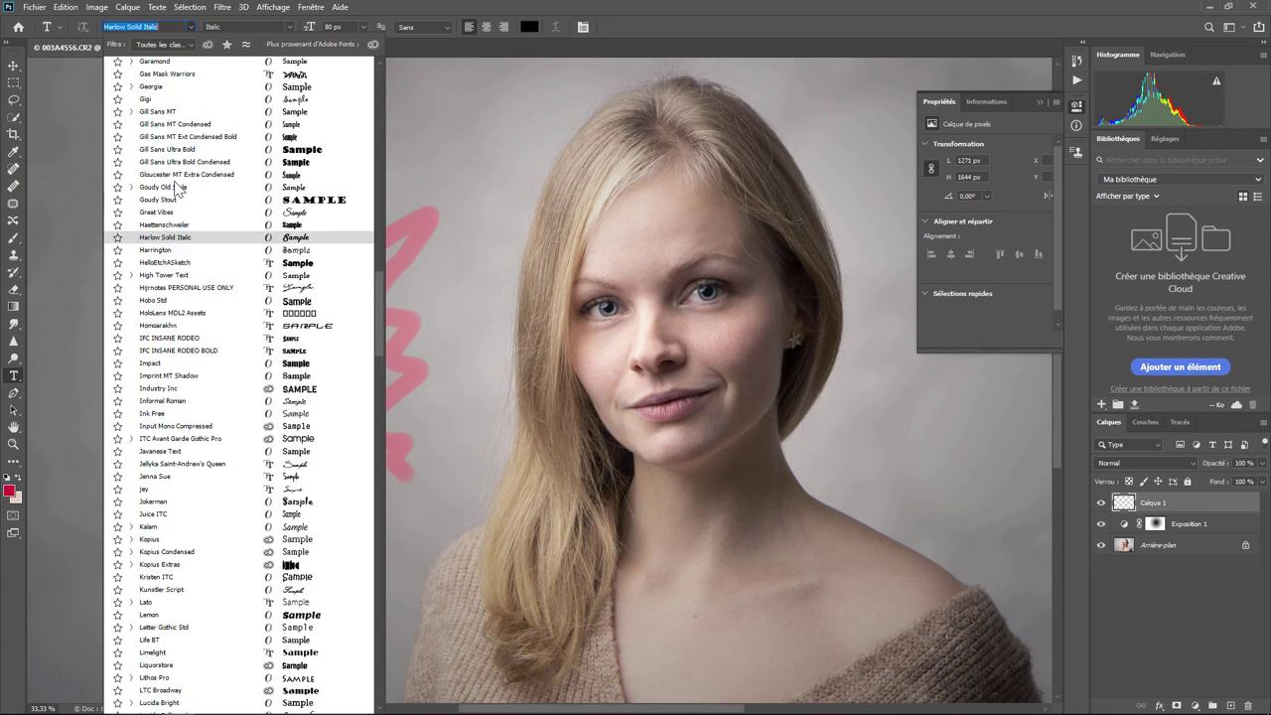
{"action": "scroll", "coordinate": [177, 188], "scroll_direction": "up", "scroll_amount": 3}
{"action": "scroll", "coordinate": [182, 179], "scroll_direction": "up", "scroll_amount": 3}
{"action": "scroll", "coordinate": [194, 149], "scroll_direction": "up", "scroll_amount": 3}
{"action": "scroll", "coordinate": [199, 149], "scroll_direction": "up", "scroll_amount": 3}
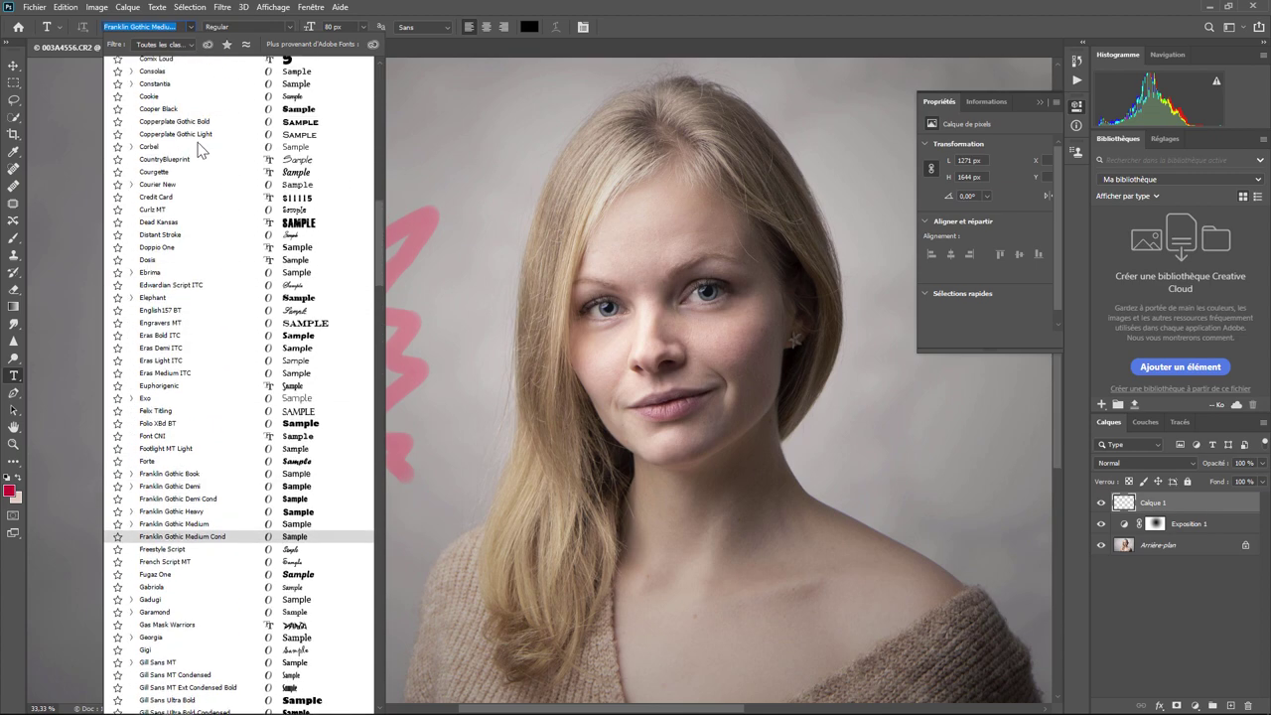
{"action": "scroll", "coordinate": [199, 149], "scroll_direction": "up", "scroll_amount": 3}
{"action": "scroll", "coordinate": [196, 153], "scroll_direction": "up", "scroll_amount": 3}
{"action": "scroll", "coordinate": [199, 154], "scroll_direction": "up", "scroll_amount": 3}
{"action": "scroll", "coordinate": [203, 157], "scroll_direction": "up", "scroll_amount": 3}
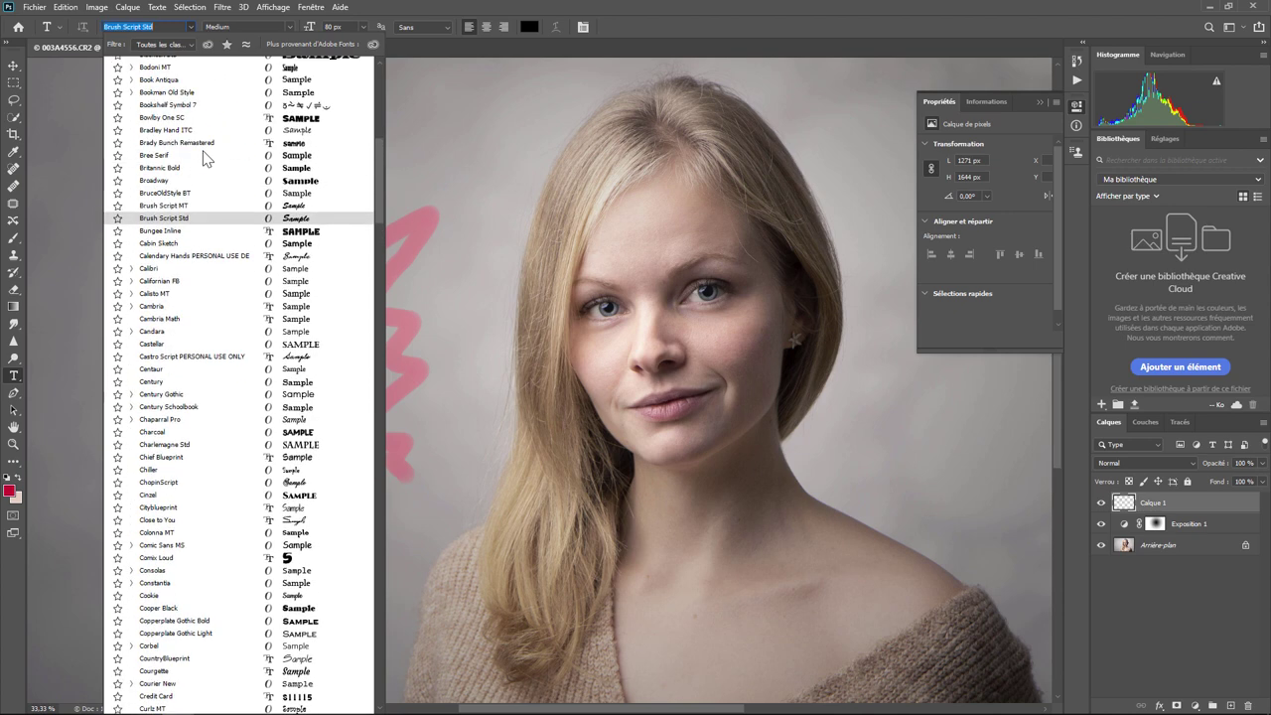
{"action": "scroll", "coordinate": [202, 157], "scroll_direction": "up", "scroll_amount": 3}
{"action": "scroll", "coordinate": [199, 156], "scroll_direction": "up", "scroll_amount": 3}
{"action": "scroll", "coordinate": [193, 155], "scroll_direction": "up", "scroll_amount": 2}
{"action": "key", "text": "Escape"}
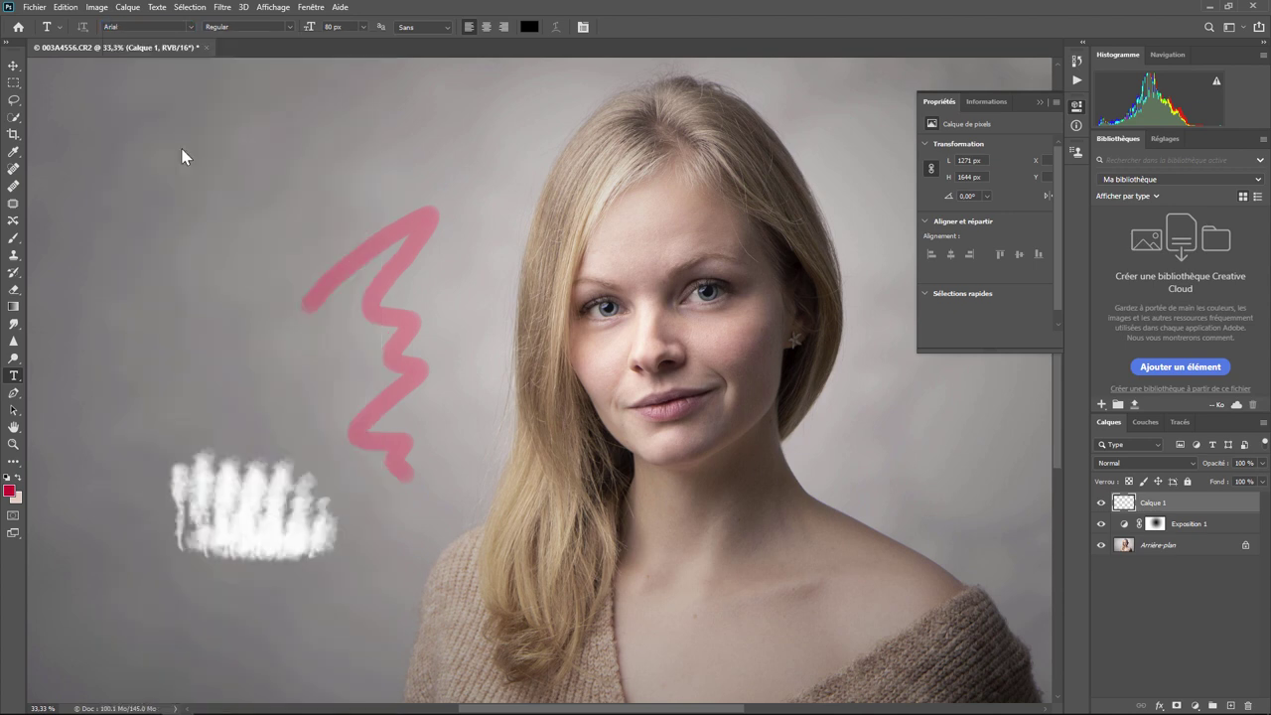
Set the text size to 200 px, centre alignment, and red text colour.
{"action": "left_click_drag", "start_coordinate": [321, 32], "coordinate": [342, 30]}
{"action": "type", "text": "200"}
{"action": "key", "text": "Return"}
{"action": "left_click", "coordinate": [486, 28]}
{"action": "left_click", "coordinate": [530, 27]}
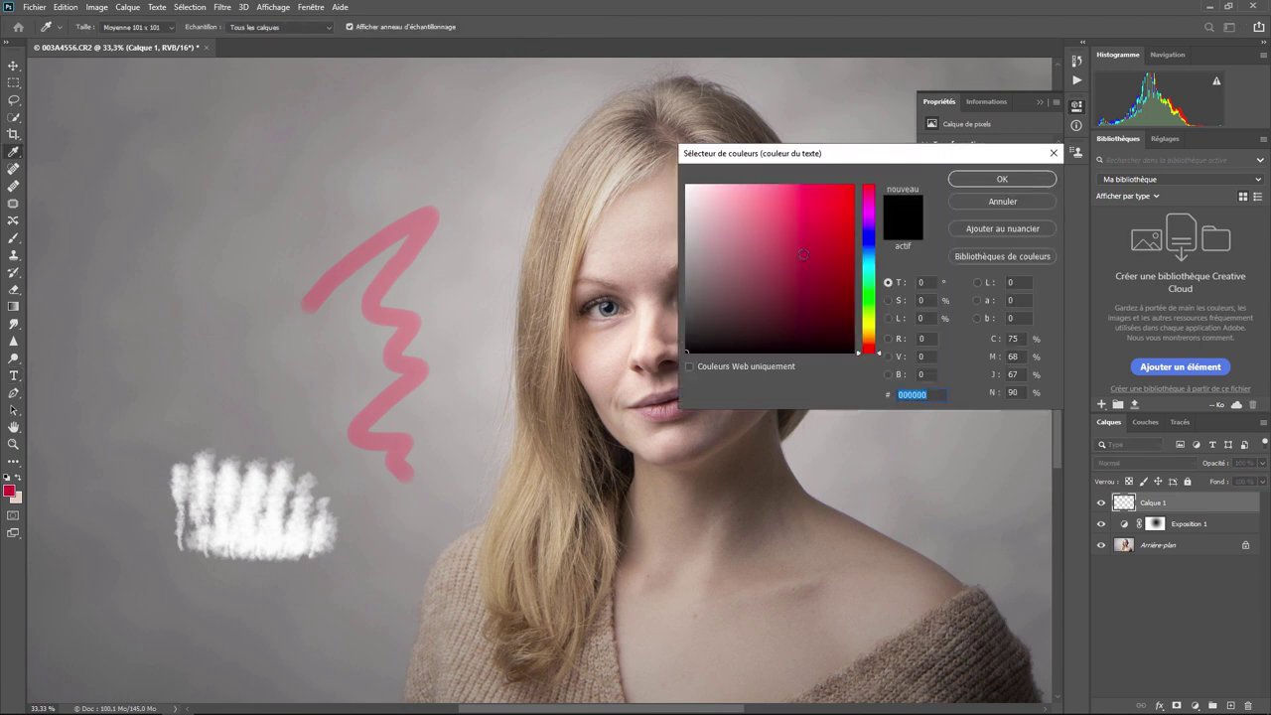
{"action": "left_click", "coordinate": [1003, 178]}
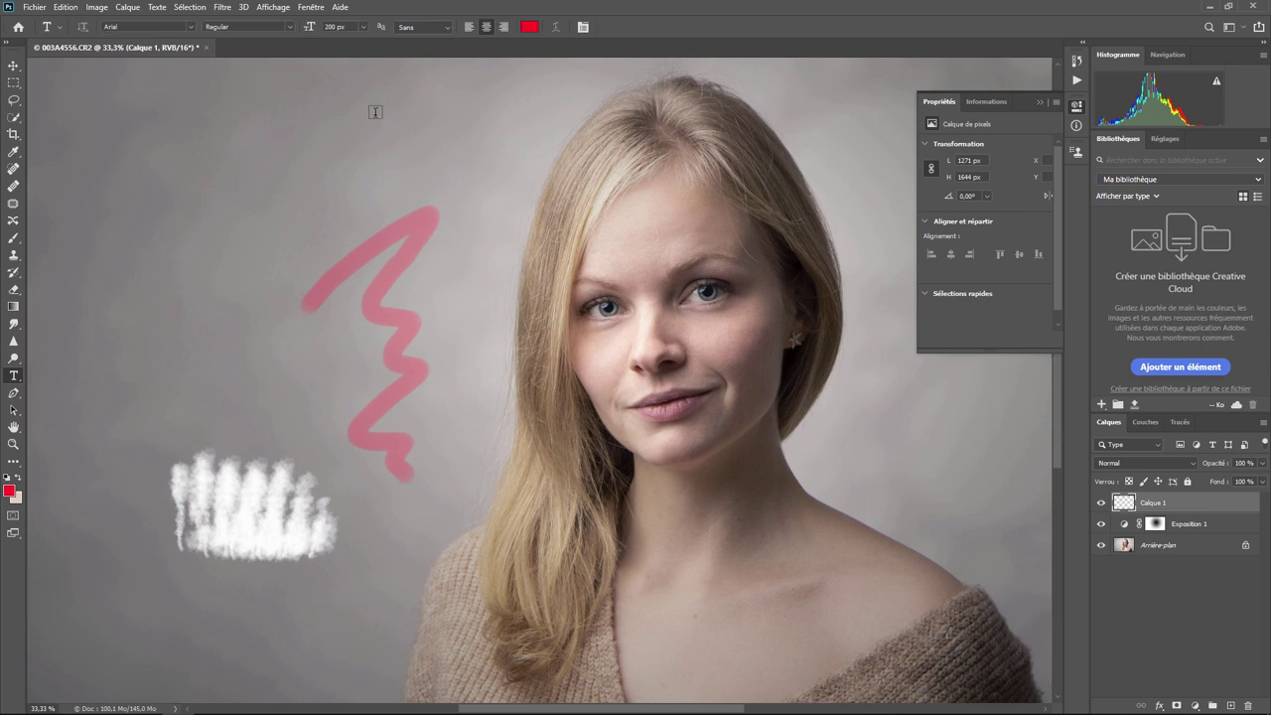
Save the current type settings as a new tool preset named 'Mes titres'.
{"action": "left_click", "coordinate": [59, 28]}
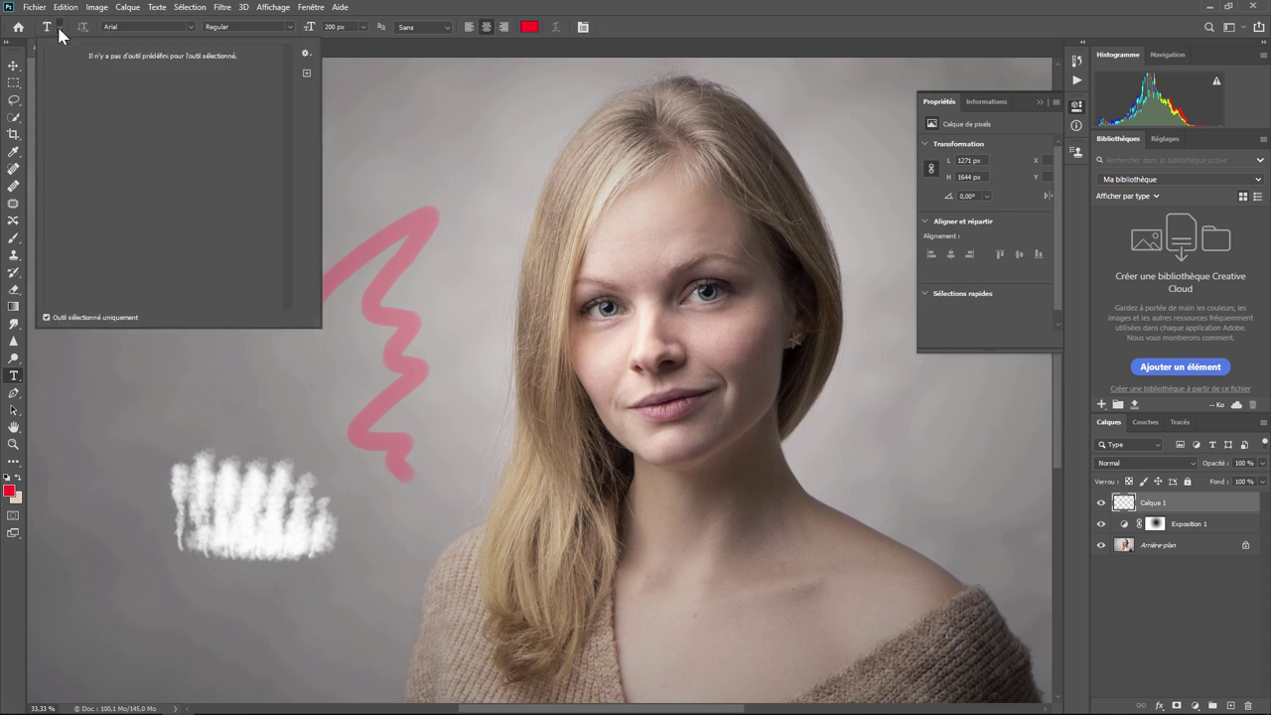
{"action": "left_click", "coordinate": [307, 73]}
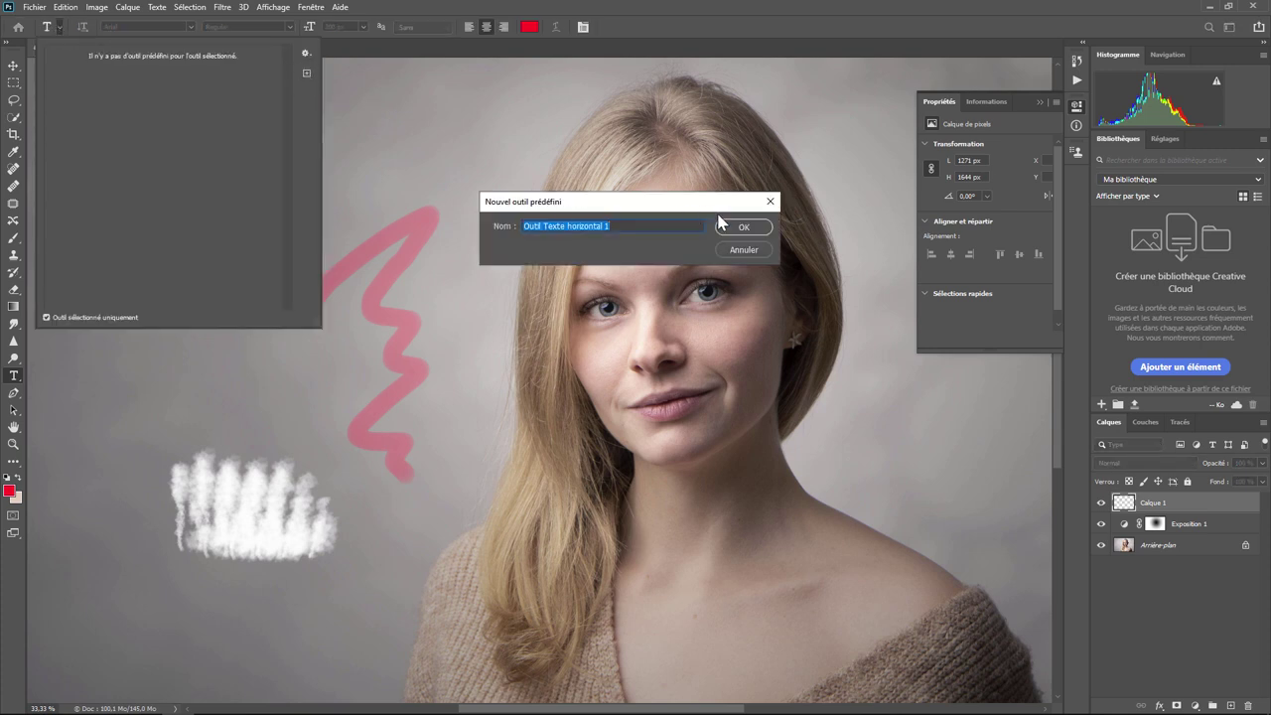
{"action": "type", "text": "Mes t"}
{"action": "type", "text": "itres"}
{"action": "left_click", "coordinate": [754, 228]}
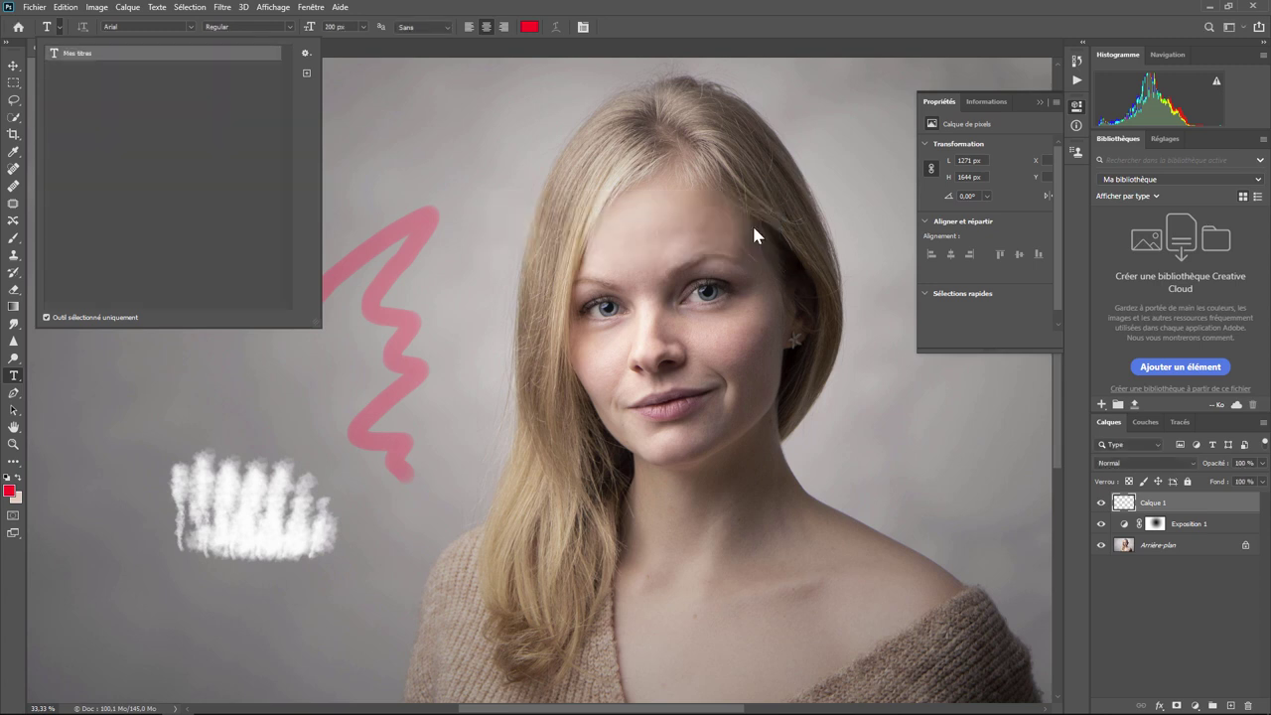
Change the font to Arial Rounded MT Bold, size 12 px, anti-aliasing Forte.
{"action": "left_click", "coordinate": [177, 27]}
{"action": "left_click", "coordinate": [191, 26]}
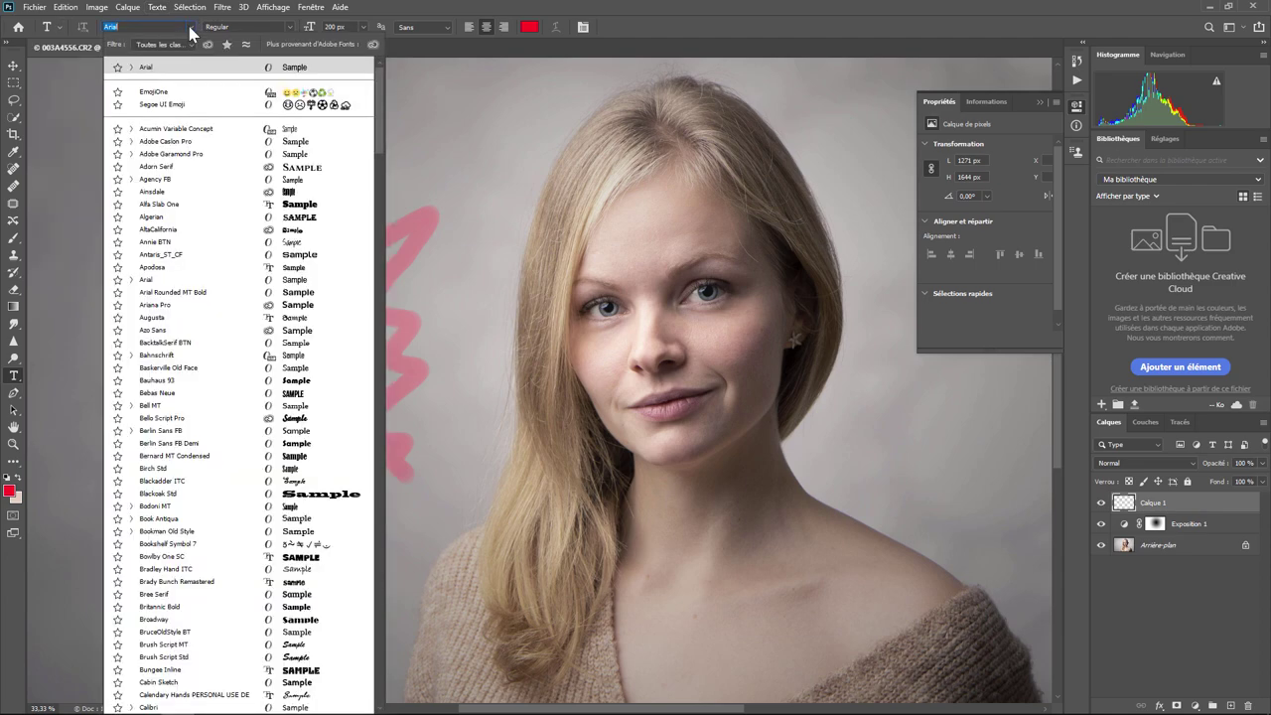
{"action": "left_click", "coordinate": [149, 104]}
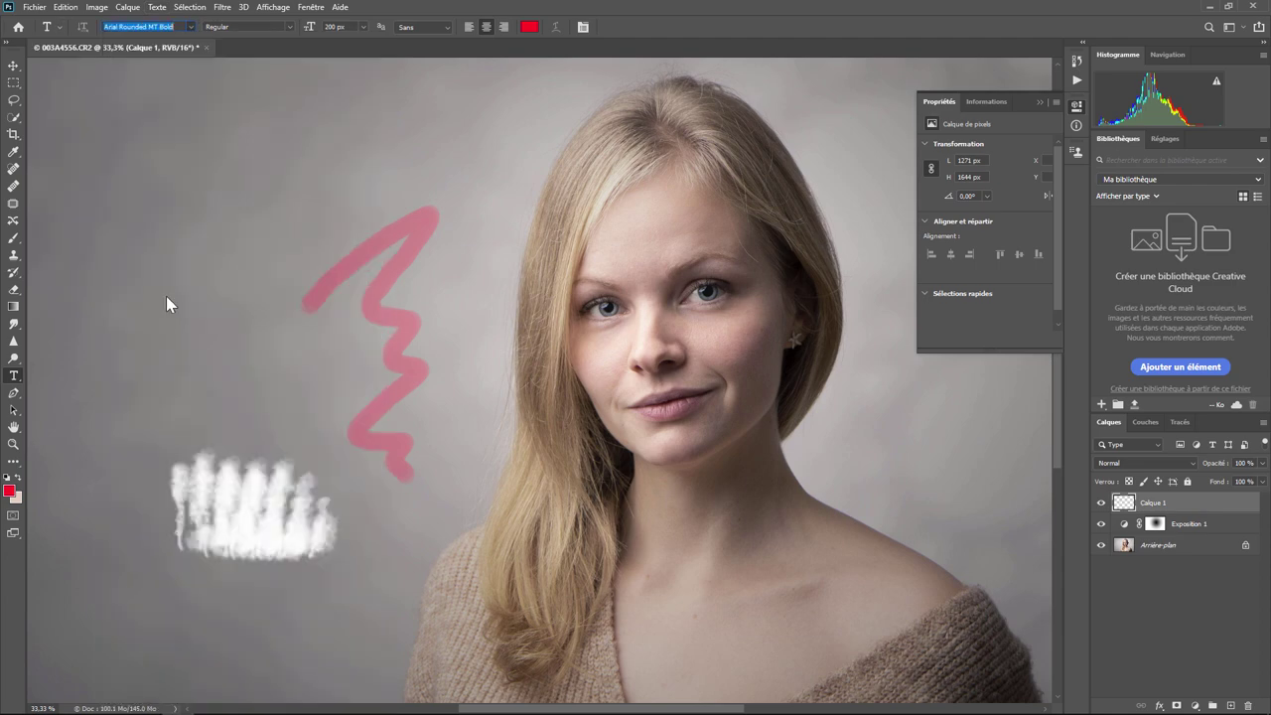
{"action": "left_click", "coordinate": [363, 27]}
{"action": "left_click", "coordinate": [349, 94]}
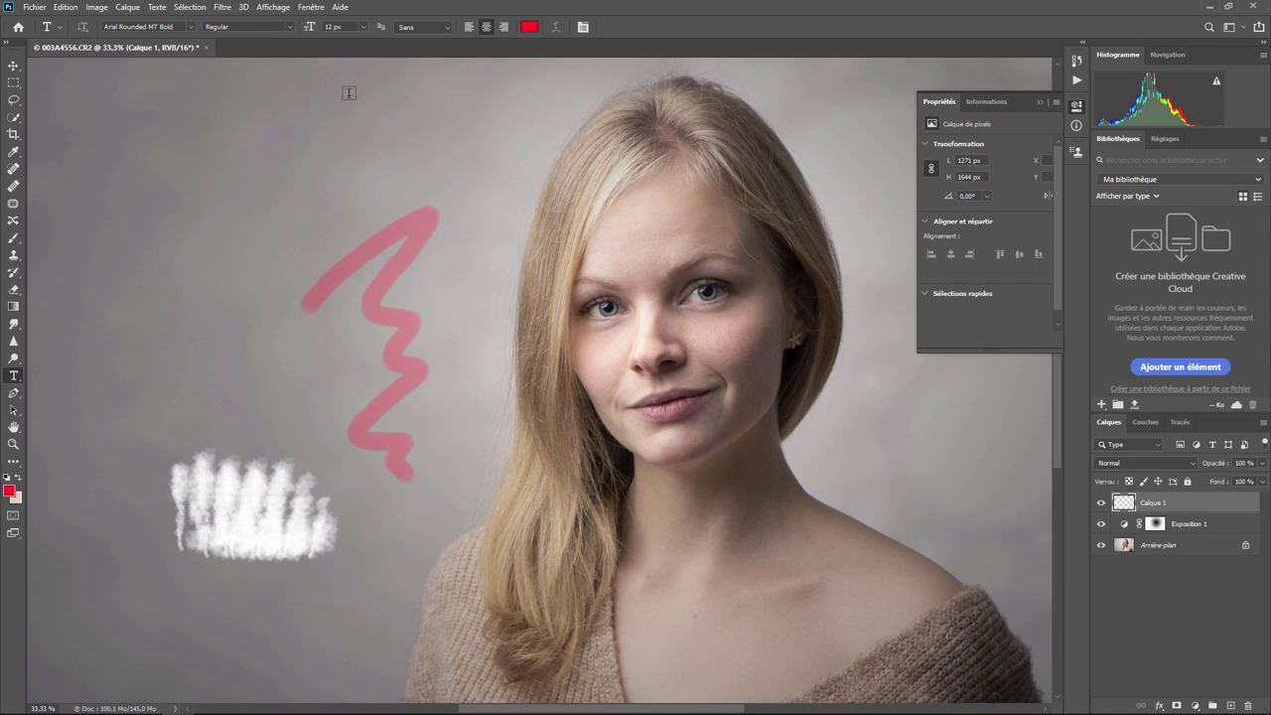
{"action": "left_click", "coordinate": [431, 28]}
{"action": "left_click", "coordinate": [419, 71]}
Check the text colour, then reselect the Mes titres preset to restore its settings.
{"action": "left_click", "coordinate": [529, 27]}
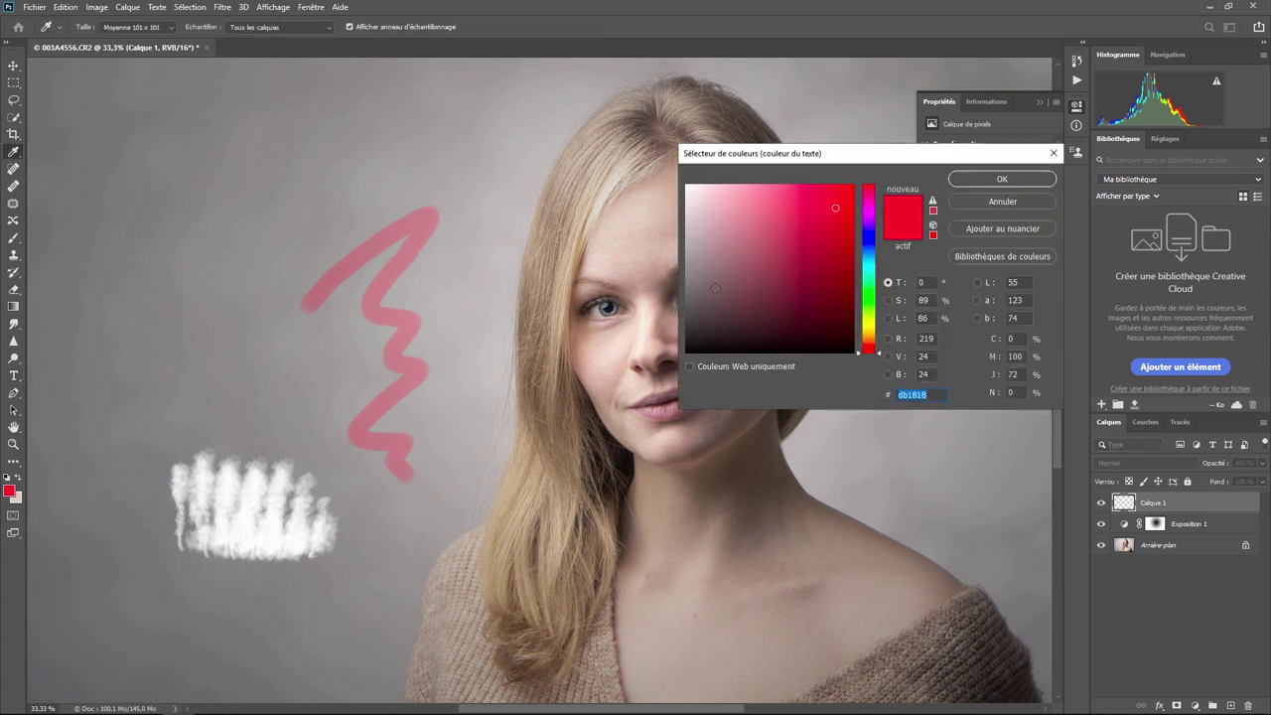
{"action": "left_click", "coordinate": [1002, 179]}
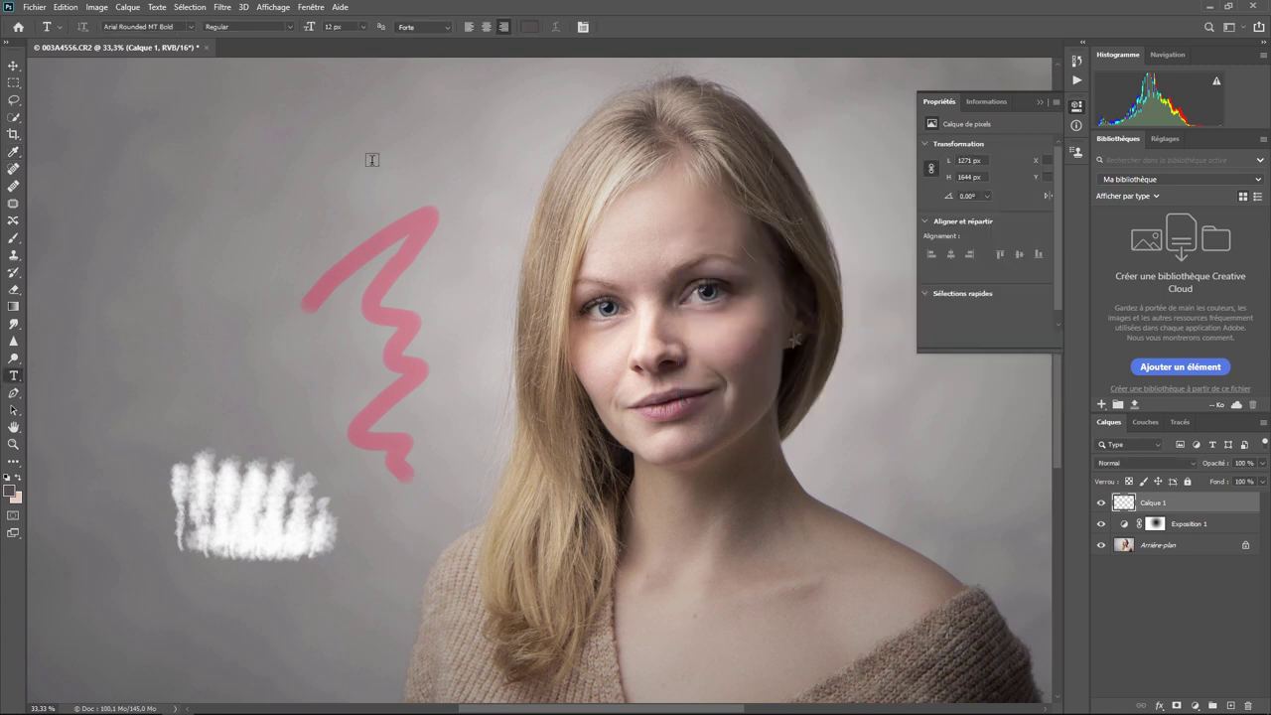
{"action": "left_click", "coordinate": [60, 27]}
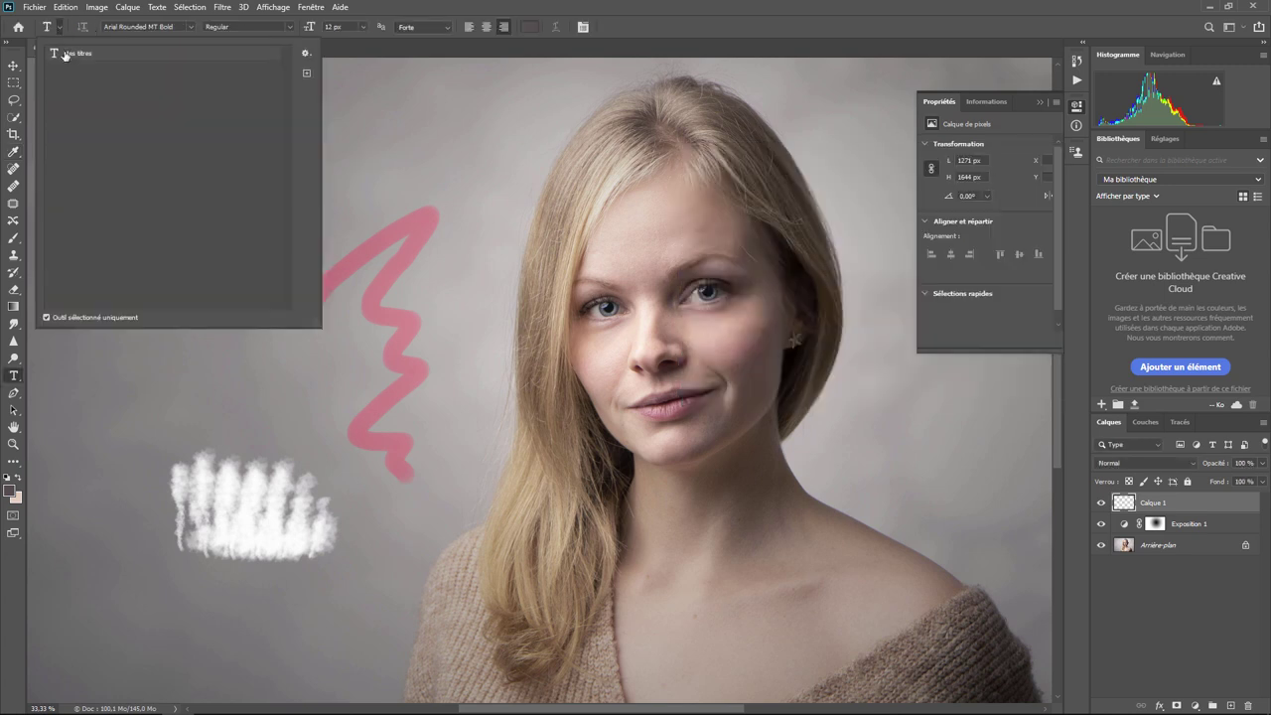
{"action": "left_click", "coordinate": [65, 55]}
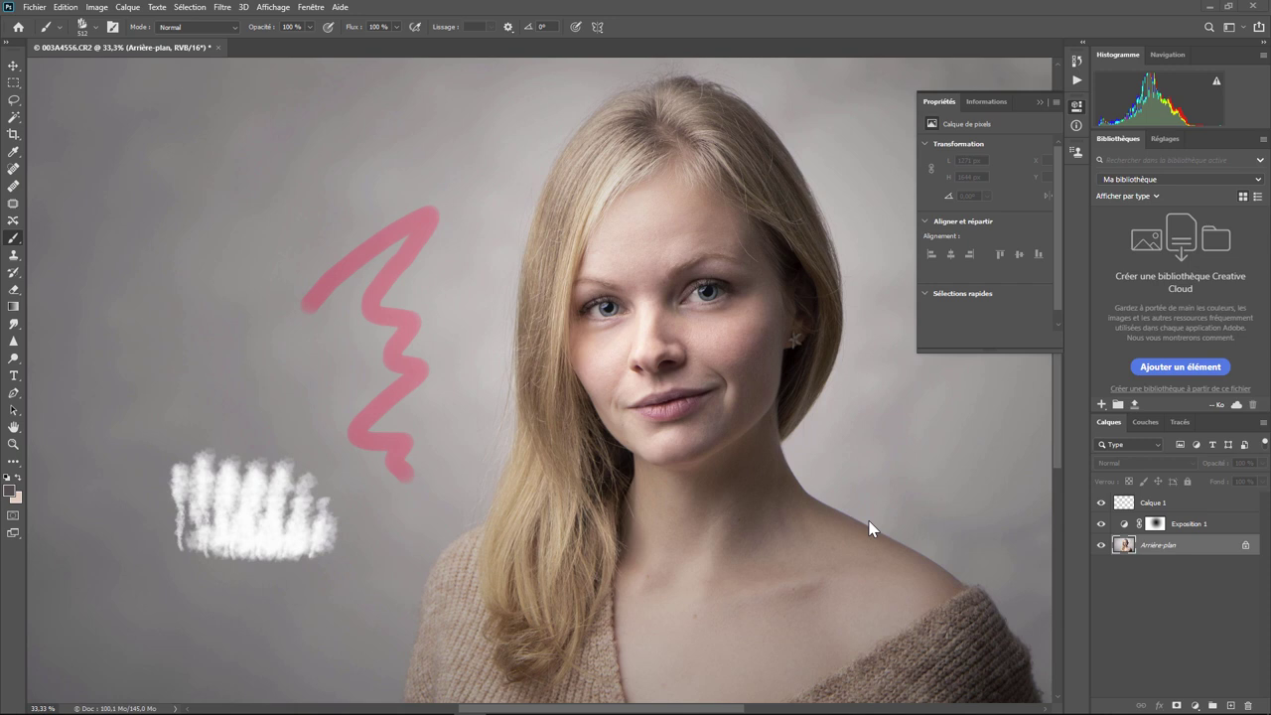
Set the Magic Wand to Add to selection, Point Sample, and tolerance 40.
{"action": "left_click", "coordinate": [14, 119]}
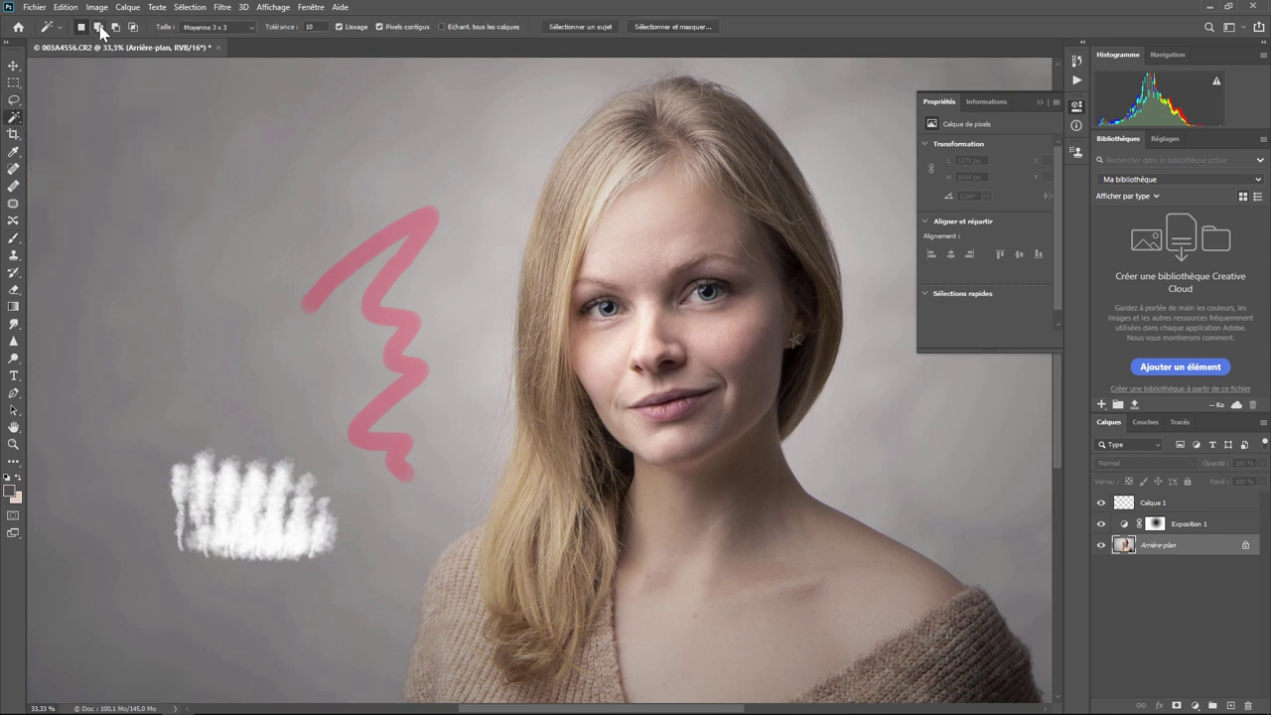
{"action": "left_click", "coordinate": [98, 27]}
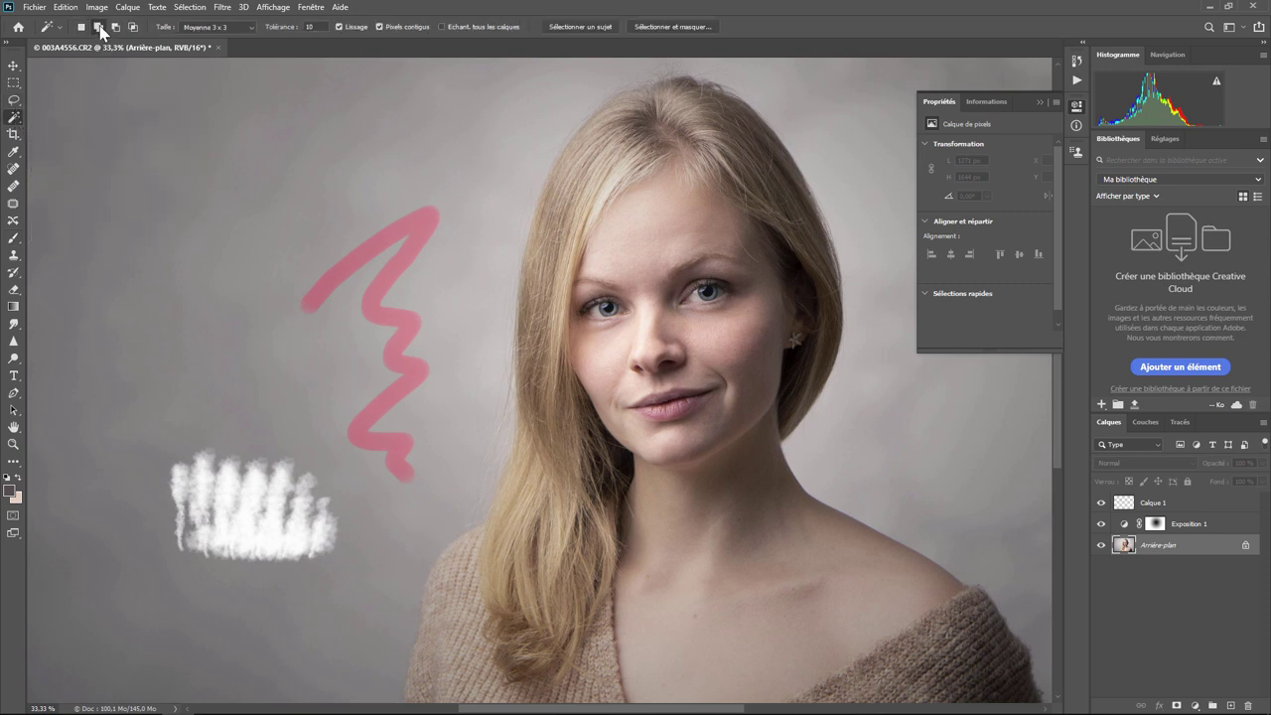
{"action": "left_click", "coordinate": [218, 26]}
{"action": "left_click", "coordinate": [214, 32]}
{"action": "left_click", "coordinate": [311, 27]}
{"action": "type", "text": "40"}
{"action": "key", "text": "Return"}
Save the Magic Wand settings as preset 'Ajout' and uncheck Current Tool Only.
{"action": "left_click", "coordinate": [58, 26]}
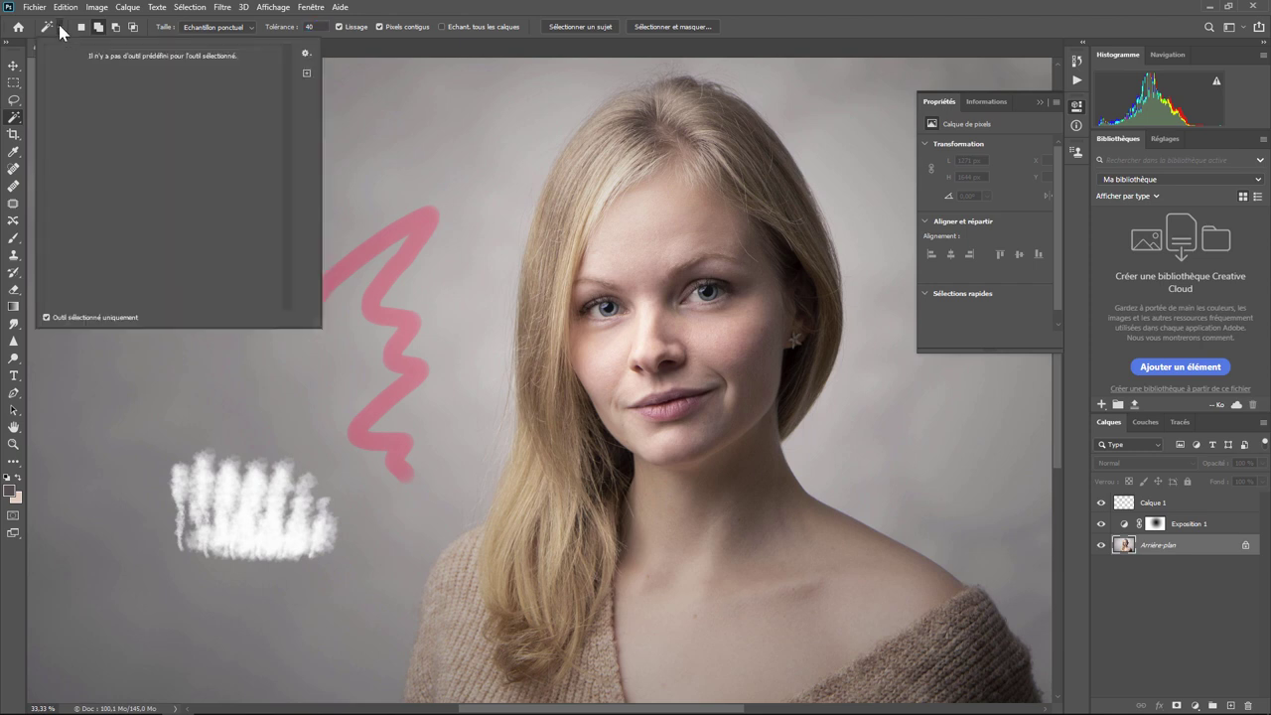
{"action": "left_click", "coordinate": [307, 73]}
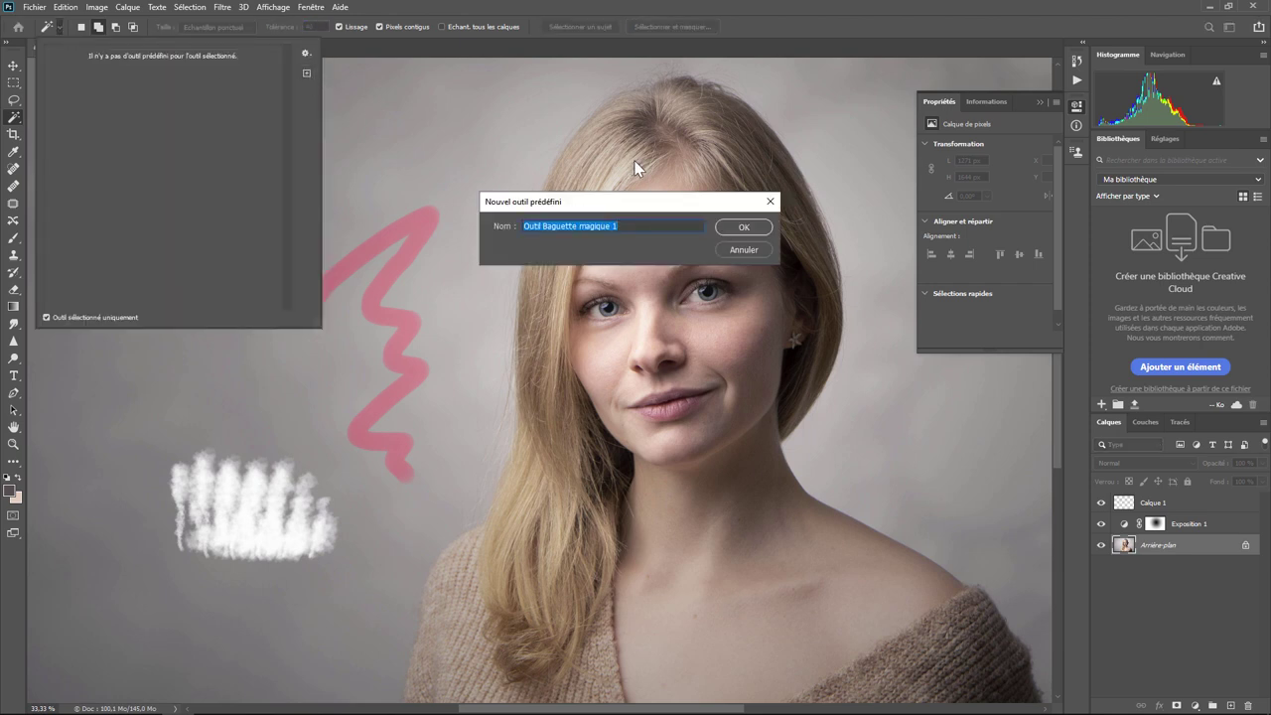
{"action": "type", "text": "Ajout"}
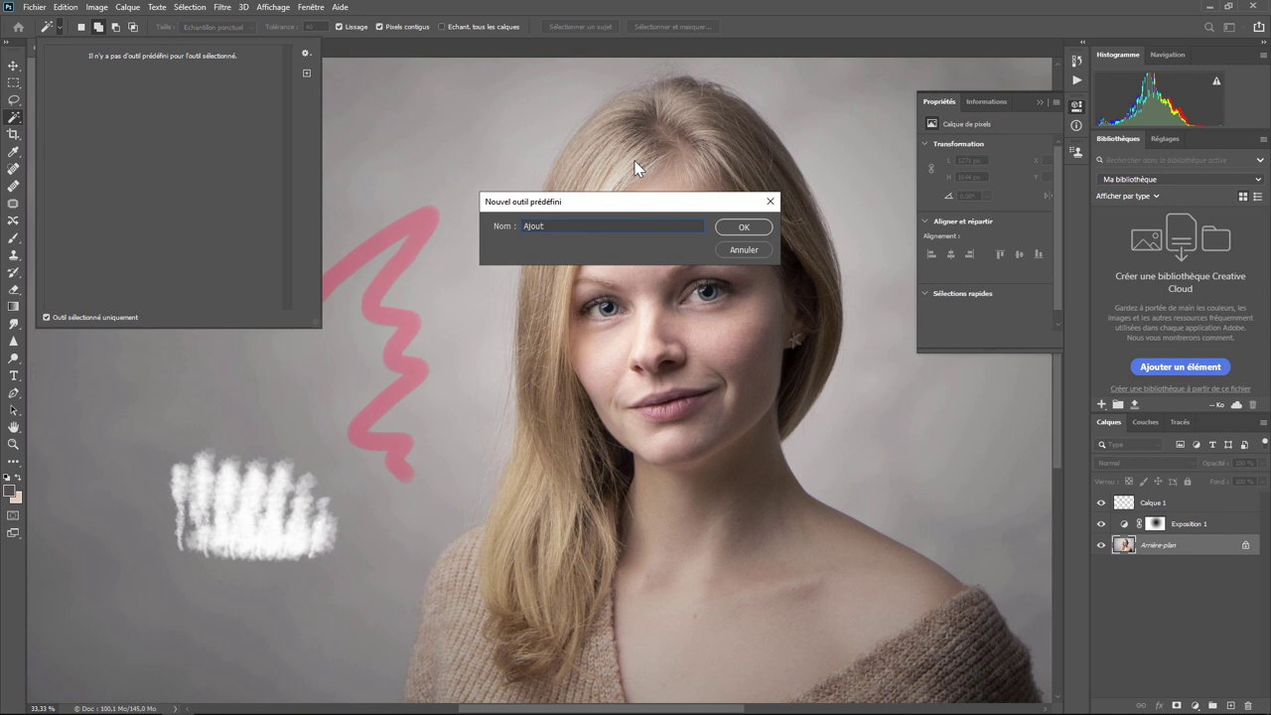
{"action": "left_click", "coordinate": [758, 232]}
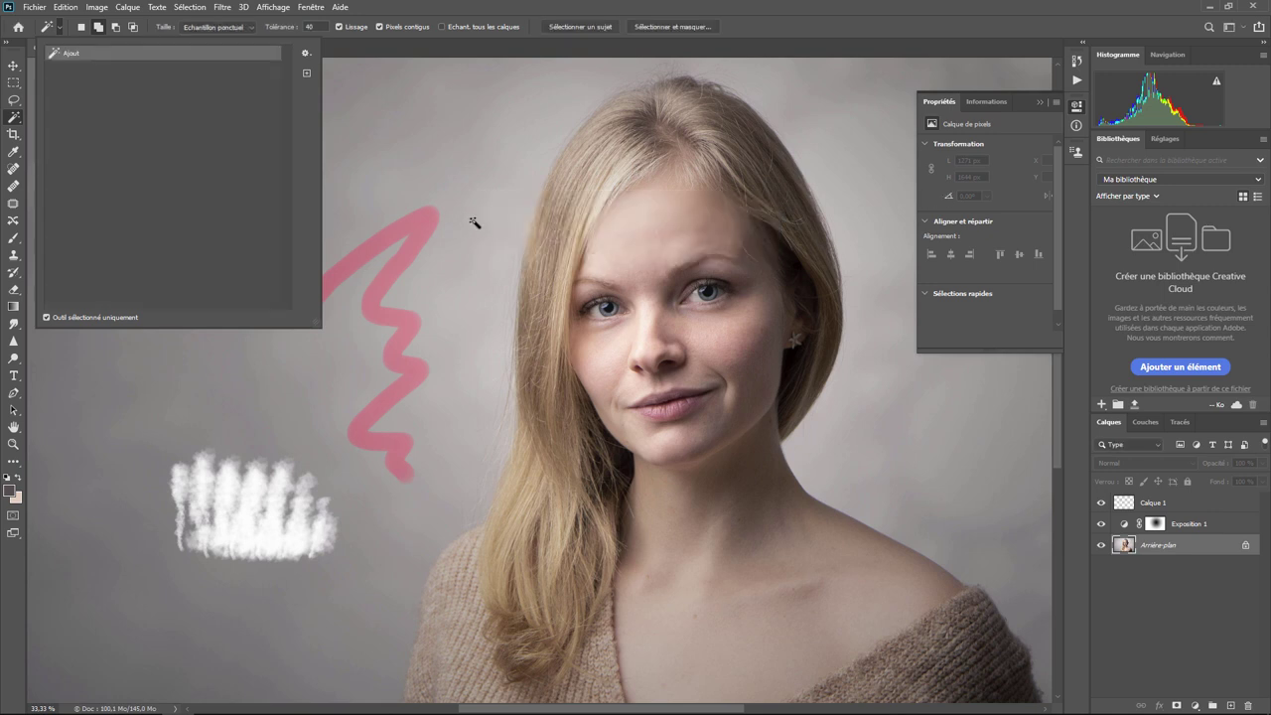
{"action": "left_click", "coordinate": [46, 318]}
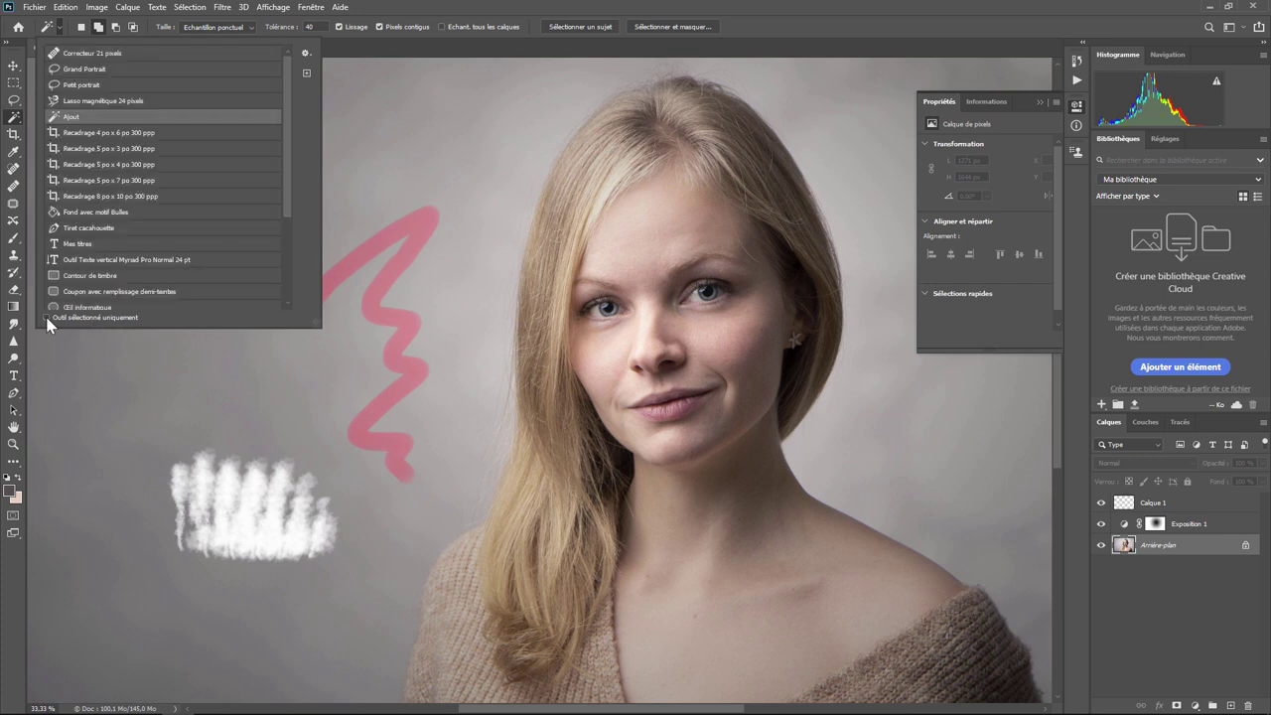
Load the Grand Portrait preset, browse the list, and toggle Current Tool Only on and off.
{"action": "left_click", "coordinate": [95, 70]}
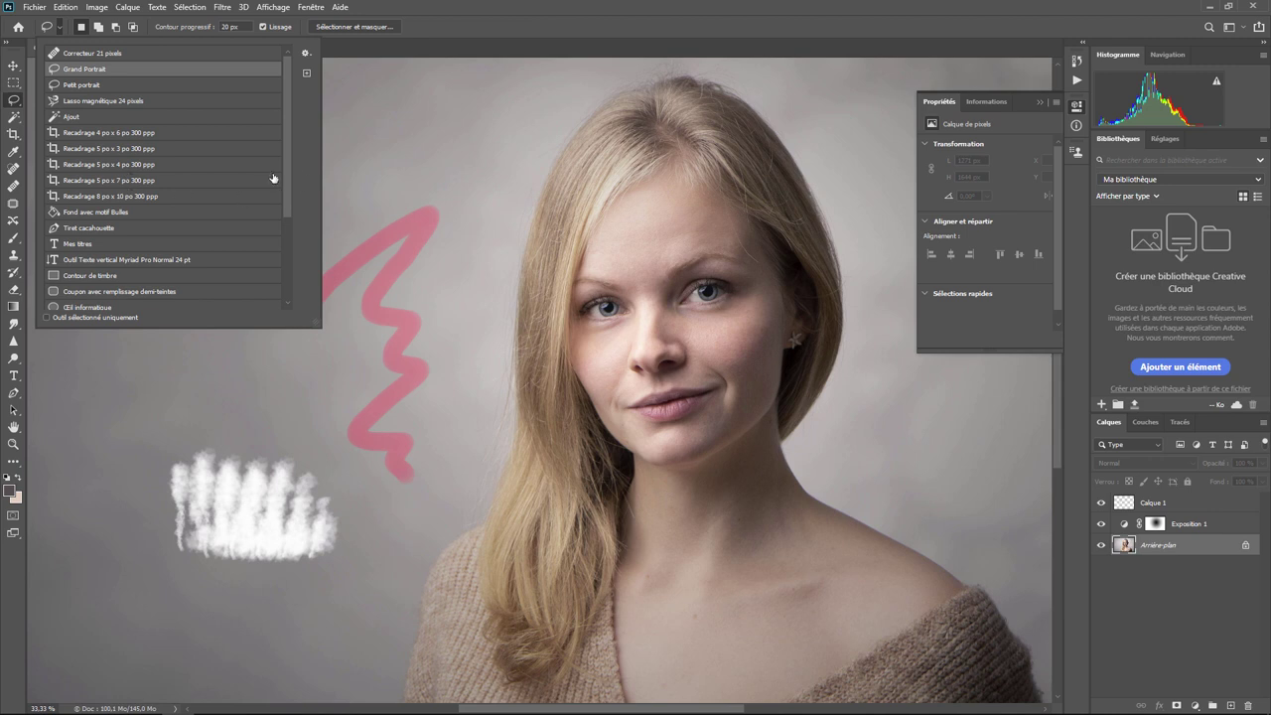
{"action": "left_click_drag", "start_coordinate": [285, 175], "coordinate": [288, 278]}
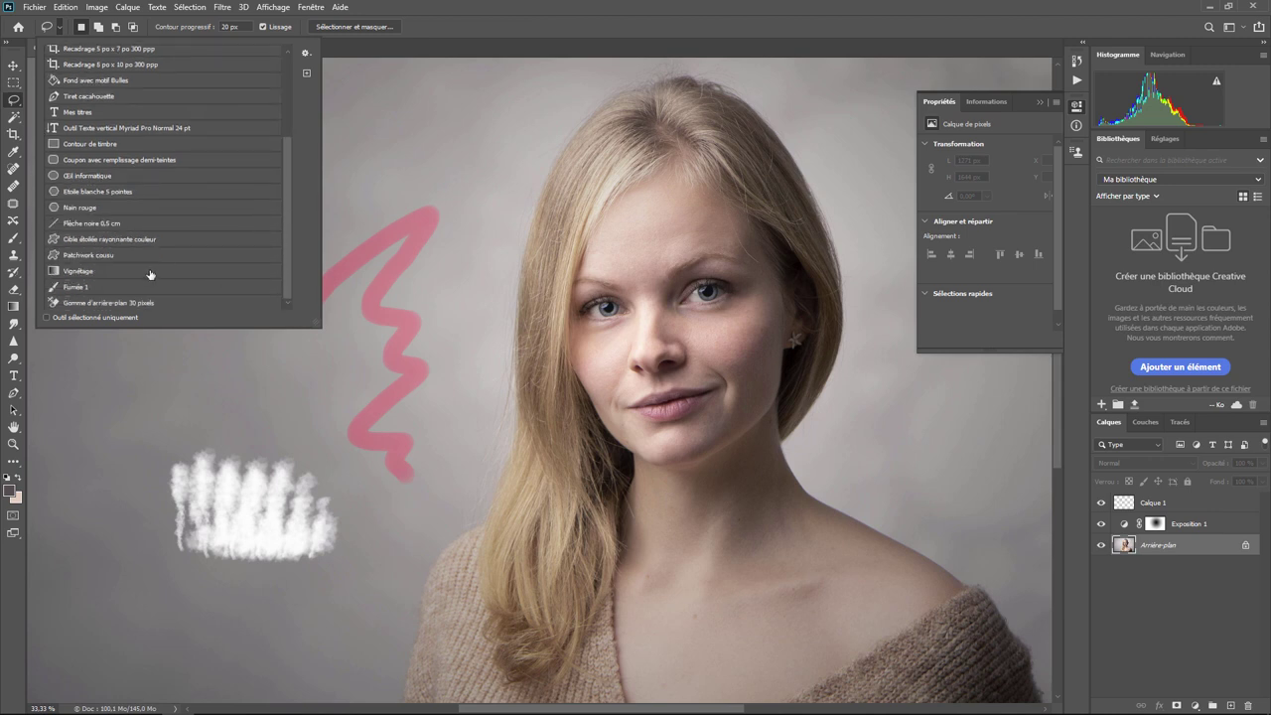
{"action": "scroll", "coordinate": [286, 138], "scroll_direction": "up", "scroll_amount": 2}
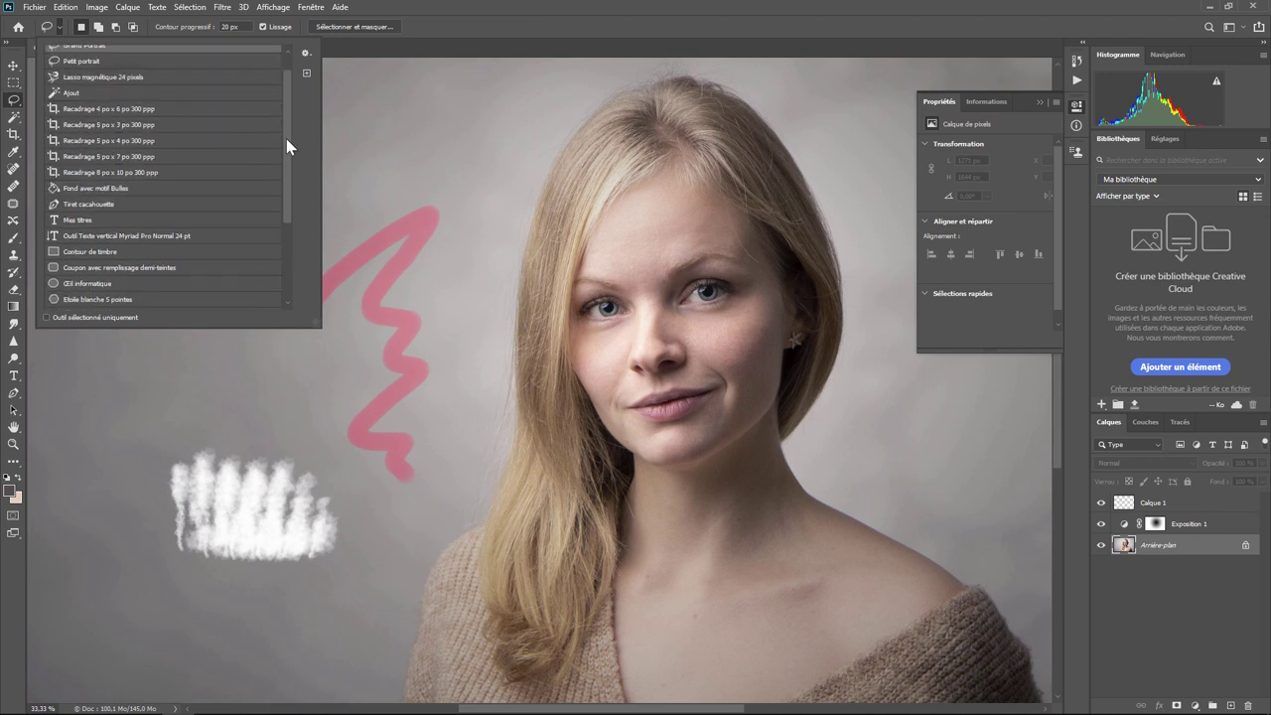
{"action": "scroll", "coordinate": [287, 213], "scroll_direction": "up", "scroll_amount": 2}
{"action": "scroll", "coordinate": [288, 206], "scroll_direction": "up", "scroll_amount": 2}
{"action": "scroll", "coordinate": [269, 127], "scroll_direction": "up", "scroll_amount": 2}
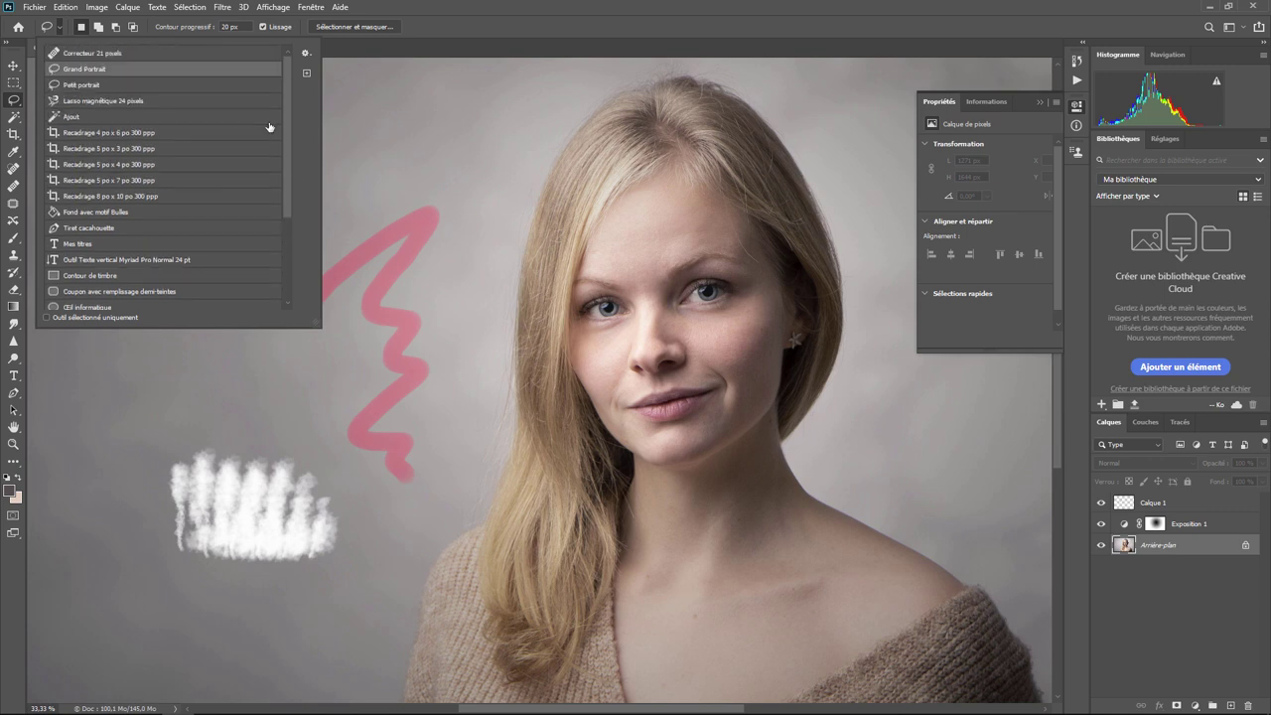
{"action": "left_click", "coordinate": [47, 318]}
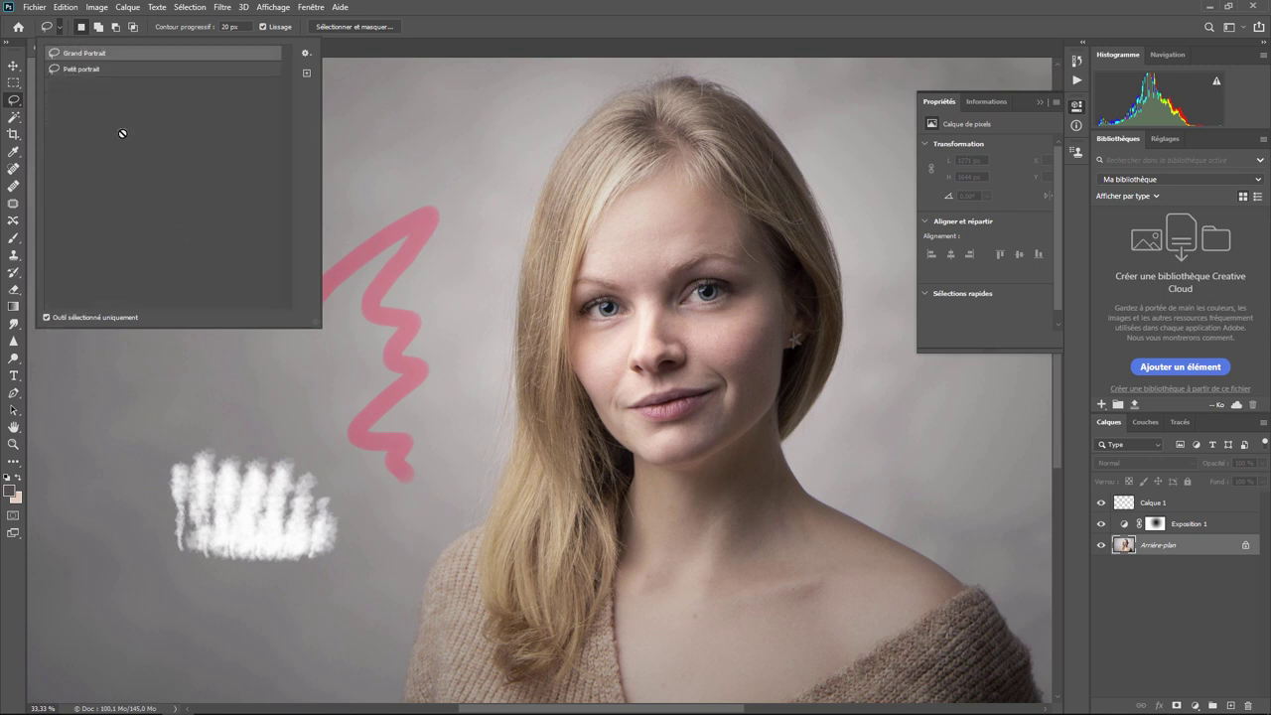
{"action": "left_click", "coordinate": [45, 318]}
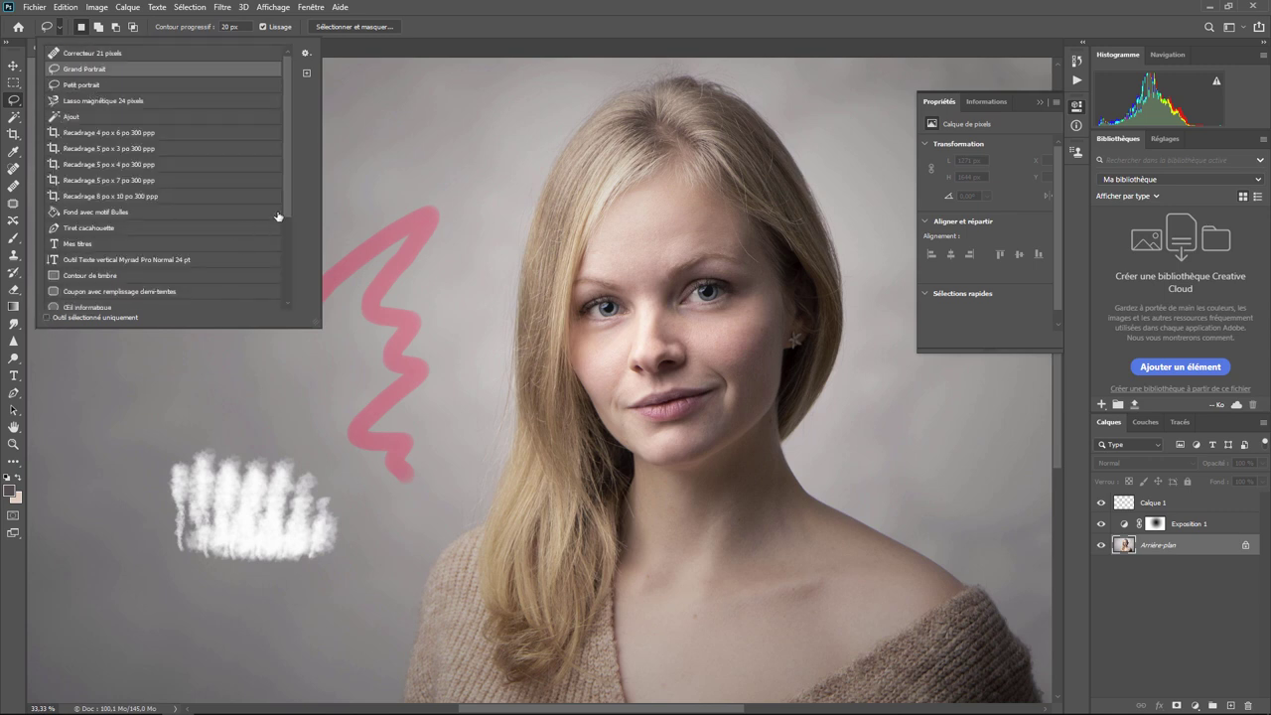
Reselect the Magic Wand and filter the preset list to current tool only.
{"action": "left_click_drag", "start_coordinate": [285, 201], "coordinate": [284, 281]}
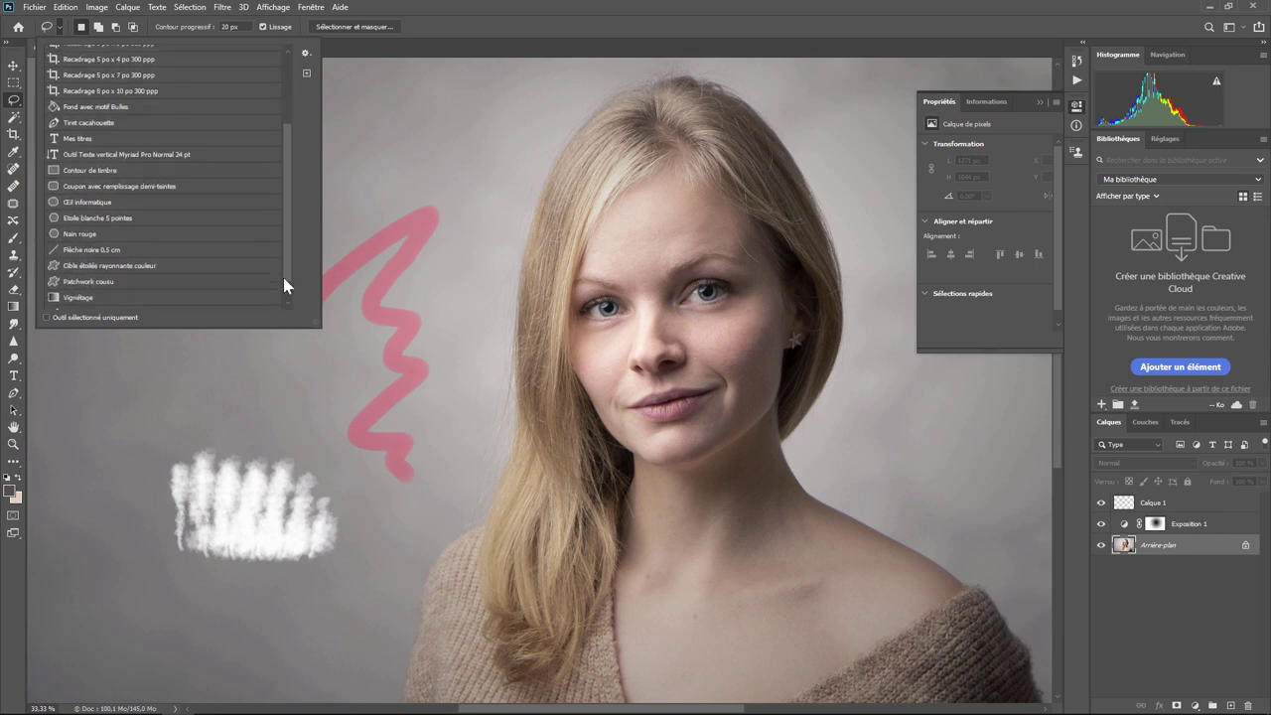
{"action": "left_click", "coordinate": [14, 118]}
{"action": "left_click", "coordinate": [59, 26]}
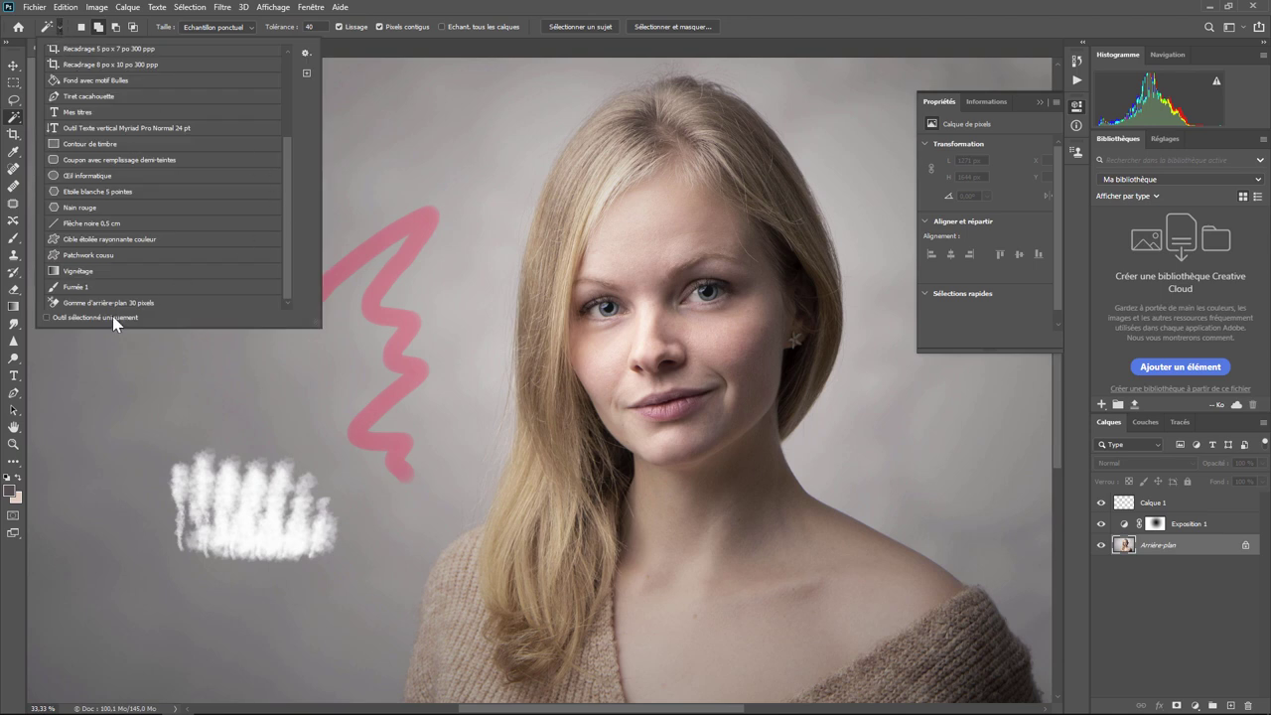
{"action": "left_click", "coordinate": [46, 317]}
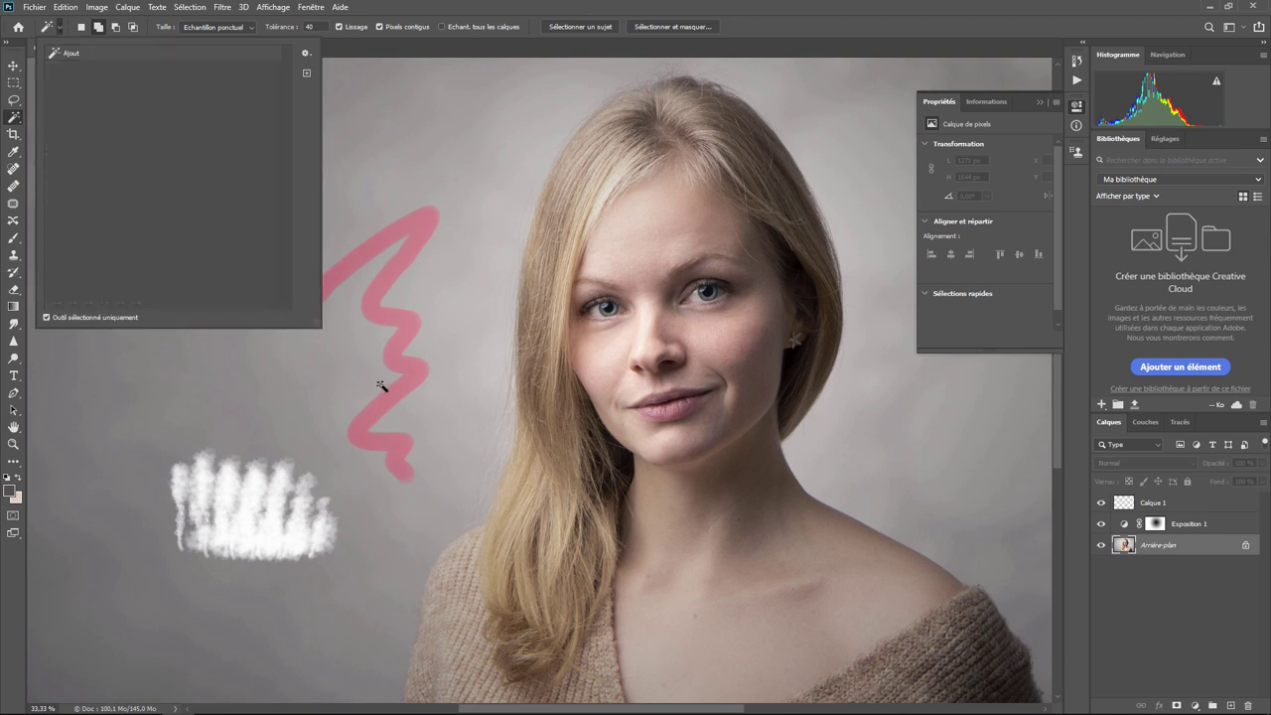